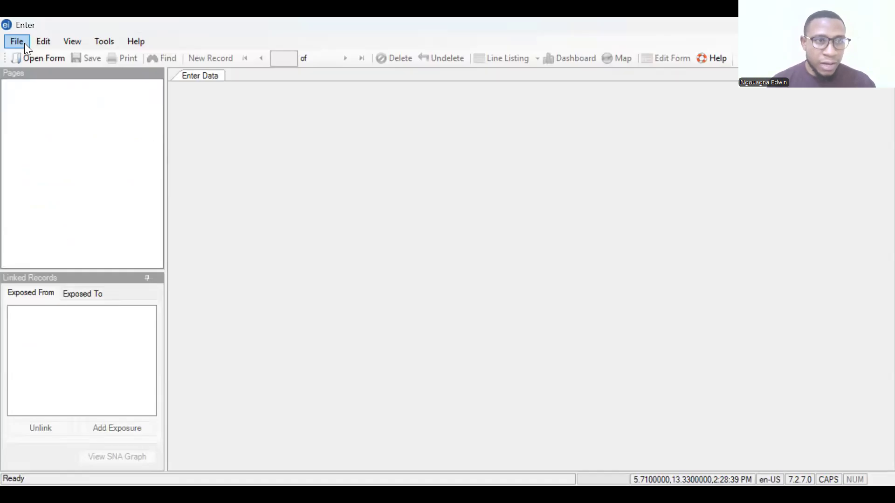
Open the Case form of the HIV project (HIV.prj) in the Epi Info 7 Enter module
left_click(18, 42)
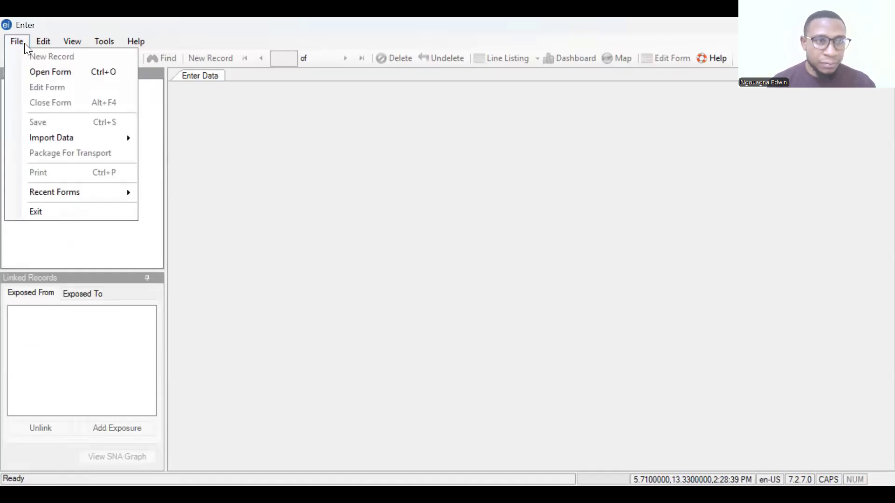
left_click(58, 77)
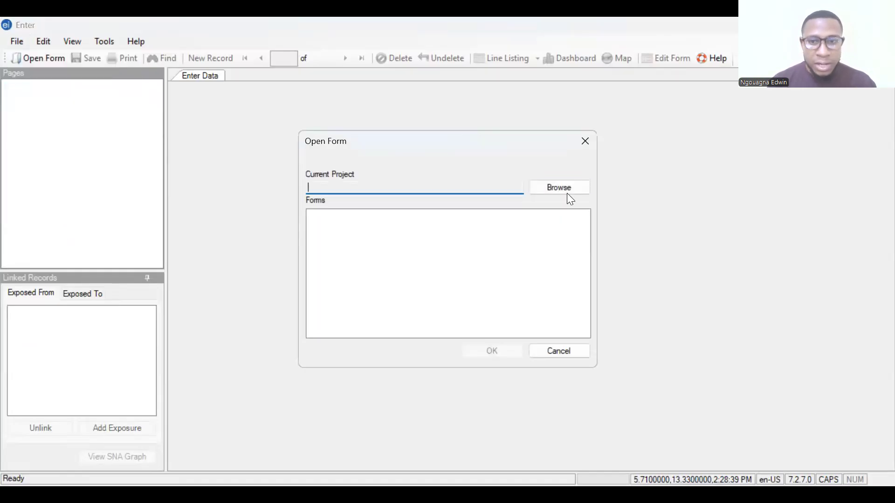
left_click(564, 188)
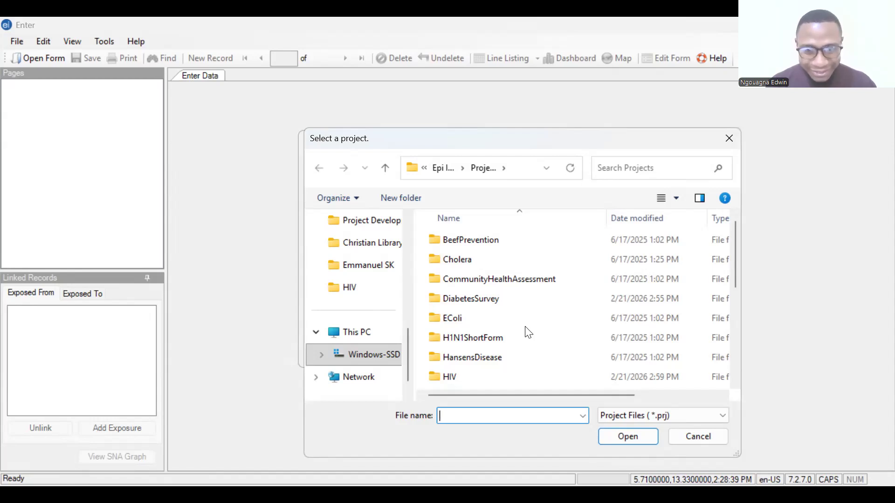
scroll(474, 357, "down", 1)
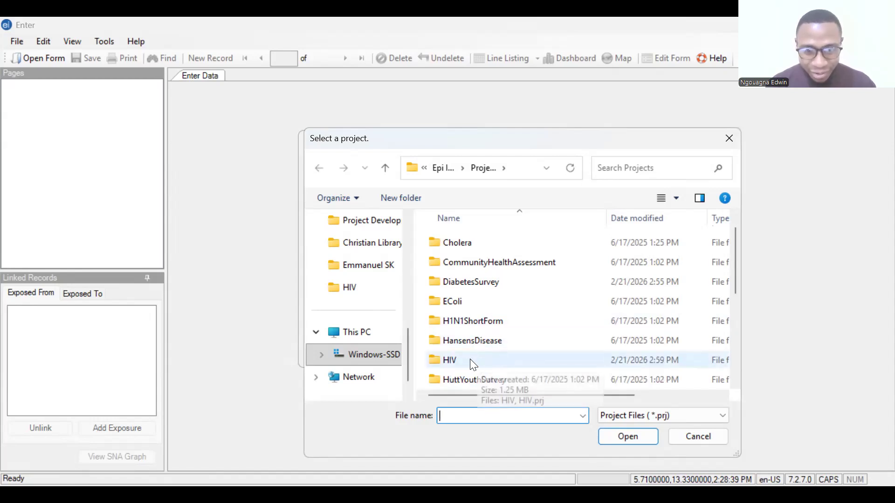
left_click(471, 361)
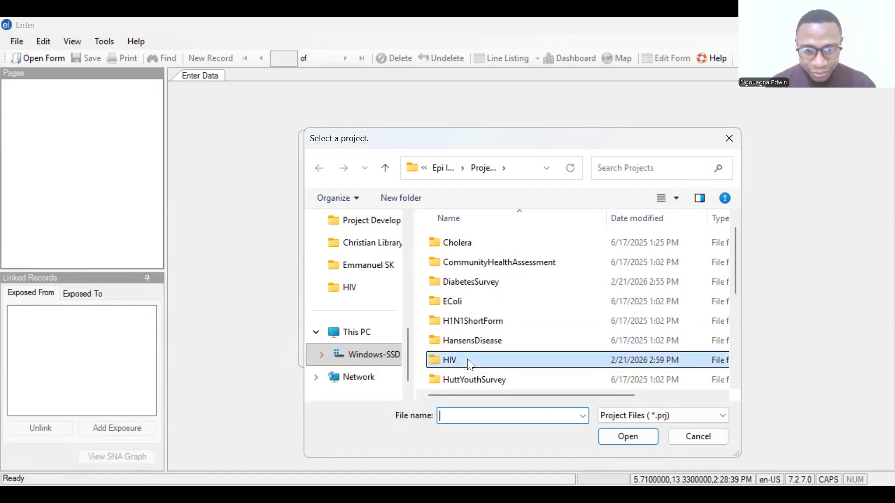
left_click(630, 437)
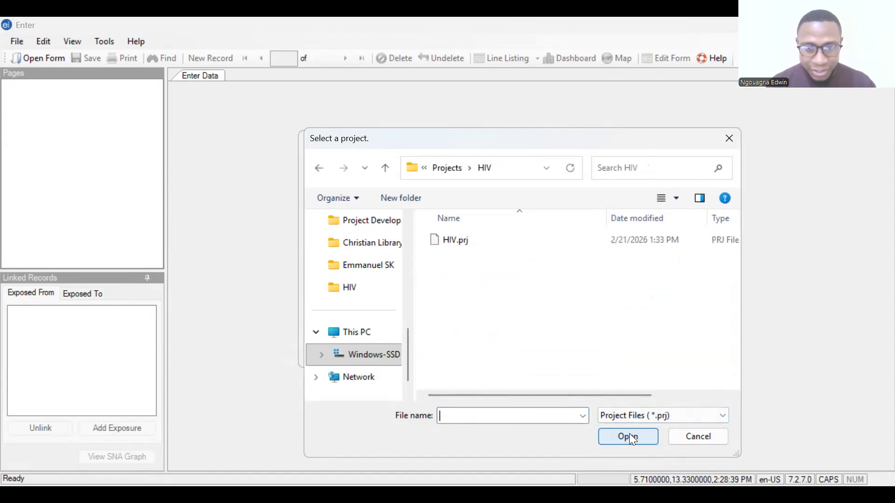
left_click(472, 242)
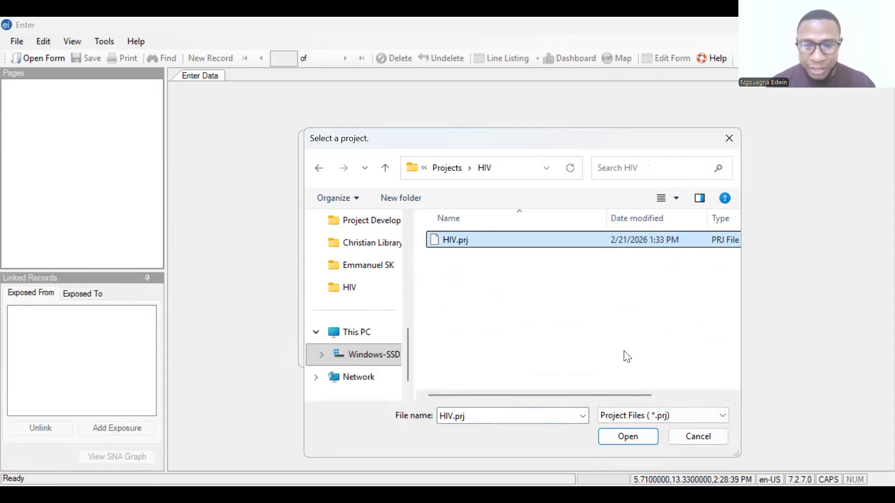
left_click(645, 438)
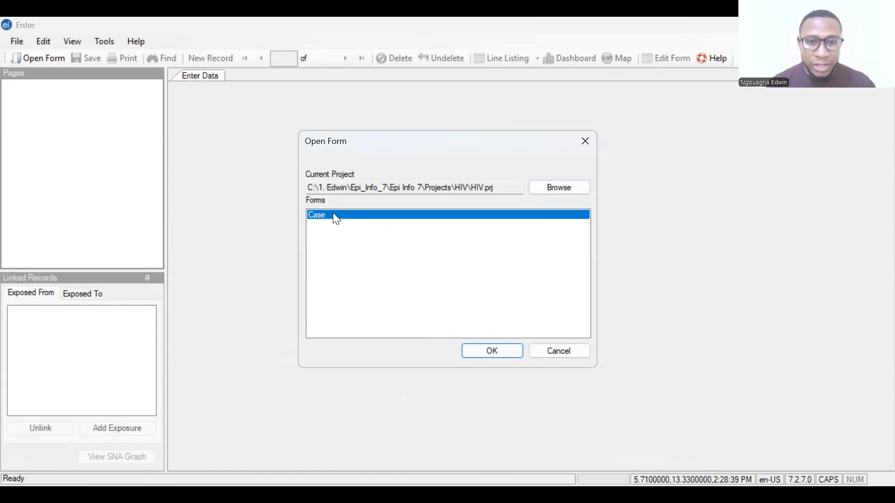
left_click(493, 352)
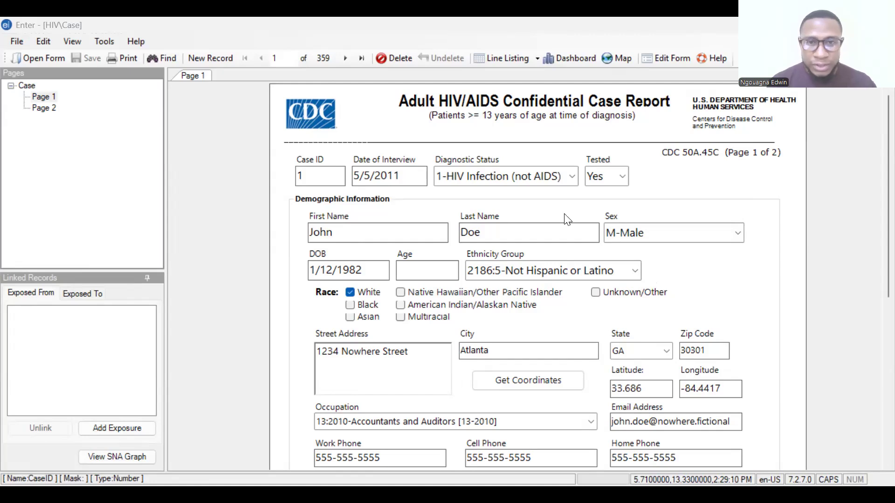
Generate the line listing of the Case form's records
left_click(500, 65)
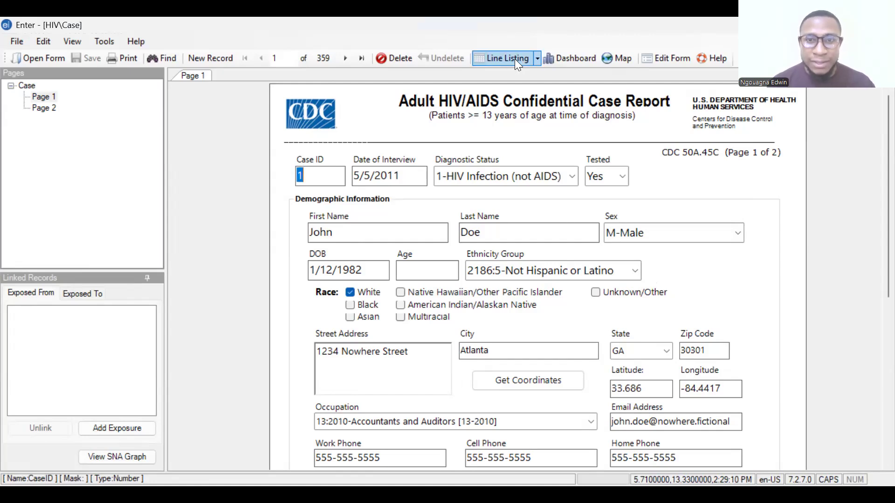
left_click(538, 60)
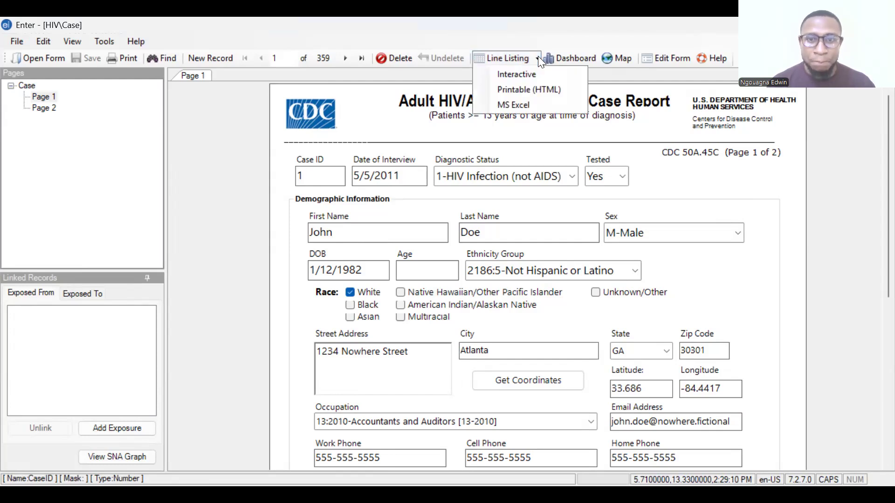
left_click(515, 62)
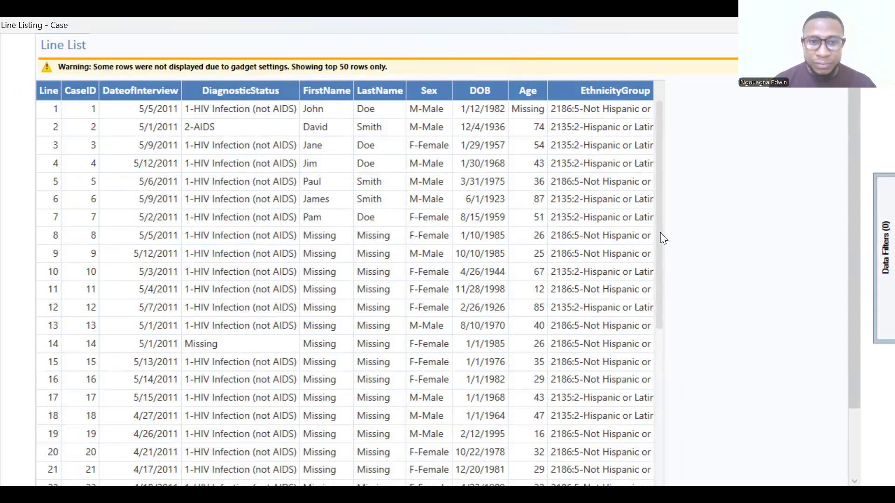
Examine the case records in the line list, including diagnostic status, sex, age and ethnicity group
scroll(661, 252, "down", 1)
scroll(658, 242, "up", 1)
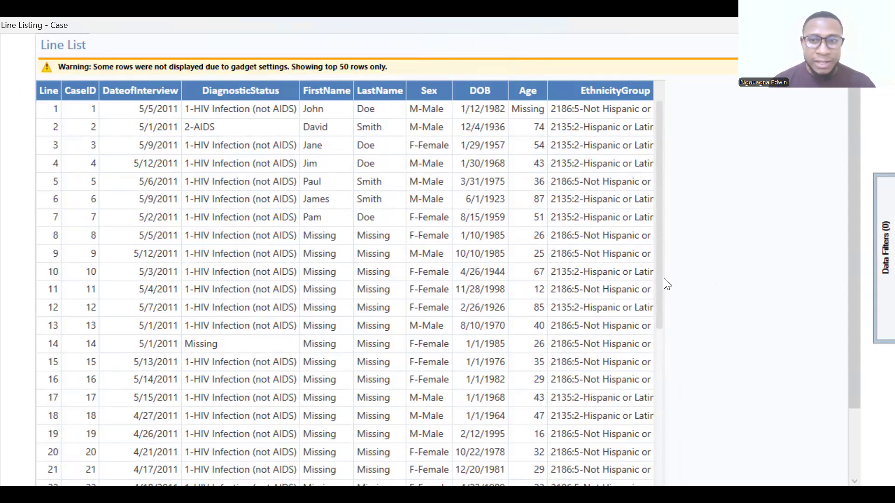
scroll(659, 327, "down", 5)
scroll(650, 299, "up", 3)
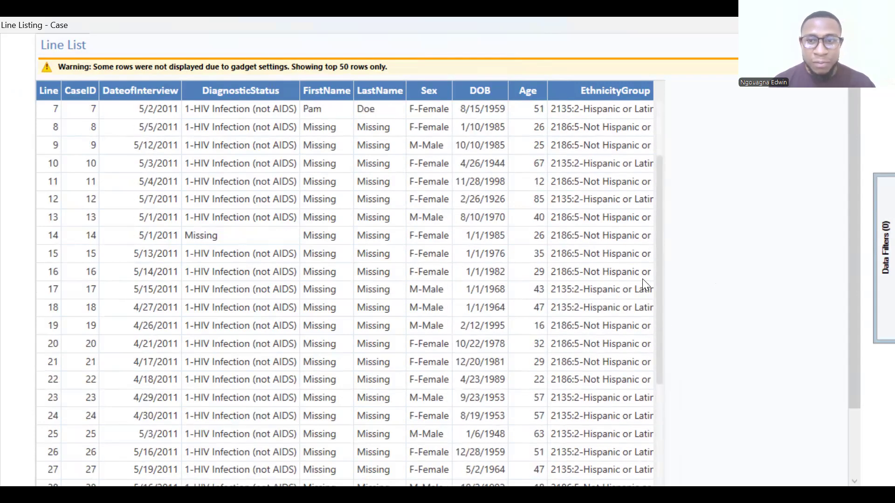
scroll(648, 257, "up", 2)
scroll(661, 364, "down", 8)
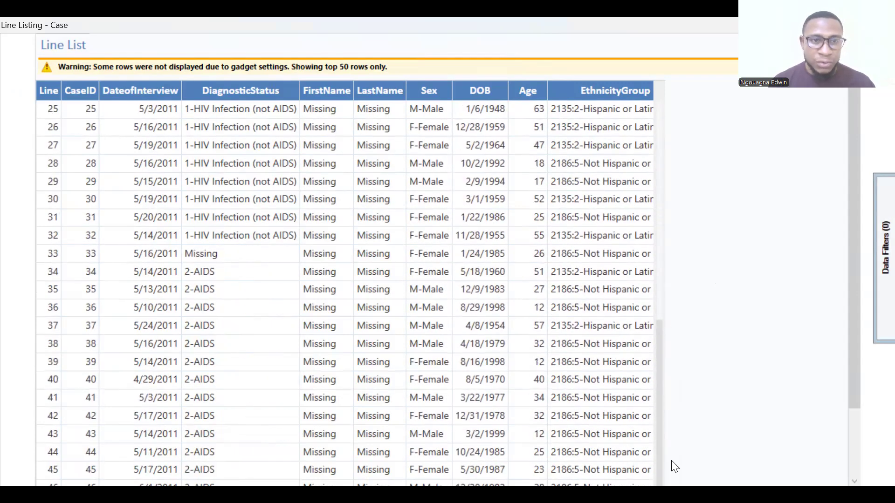
scroll(641, 347, "up", 6)
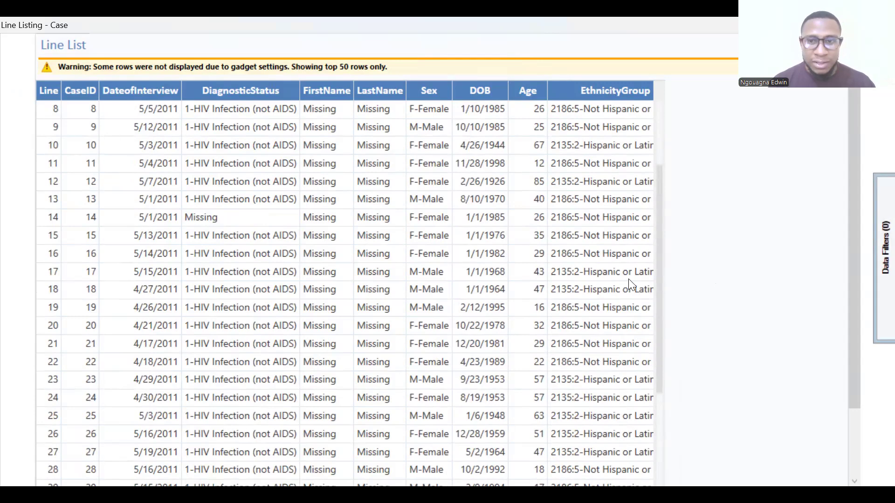
scroll(629, 279, "up", 3)
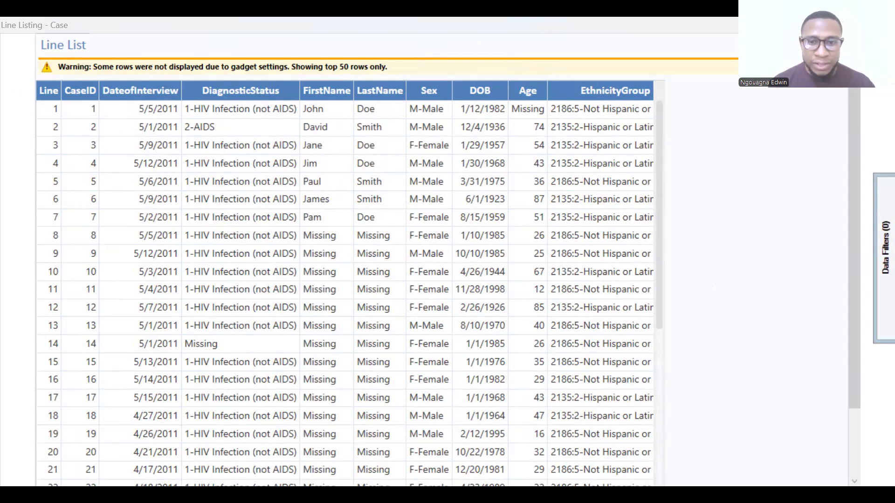
Switch to Epi Info 7 Analysis and open the Read command with its data source and database type options
left_click(285, 380)
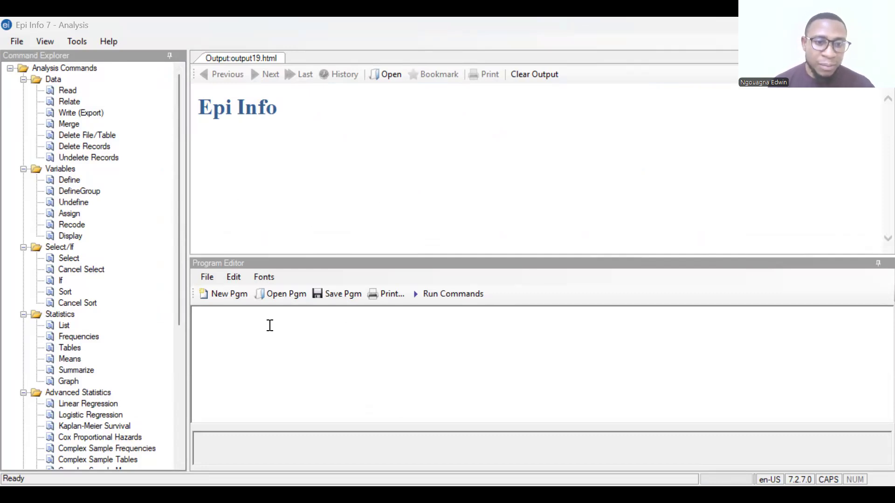
left_click(297, 341)
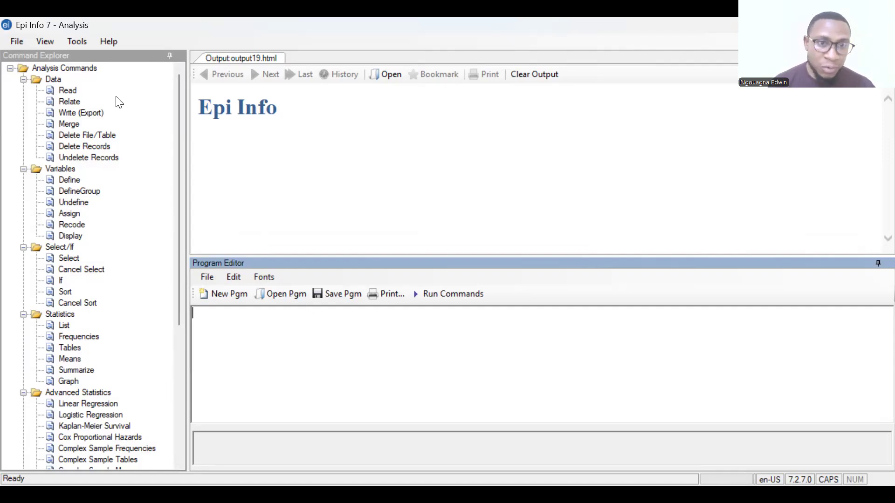
left_click(74, 91)
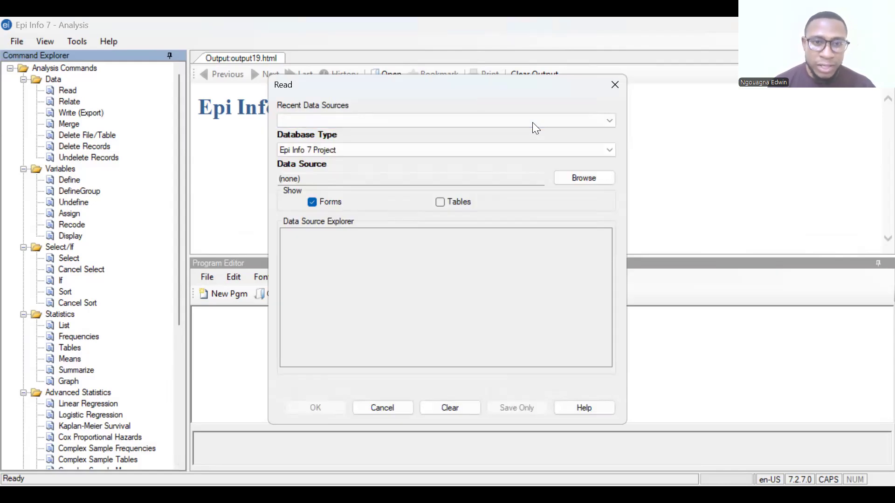
left_click(606, 147)
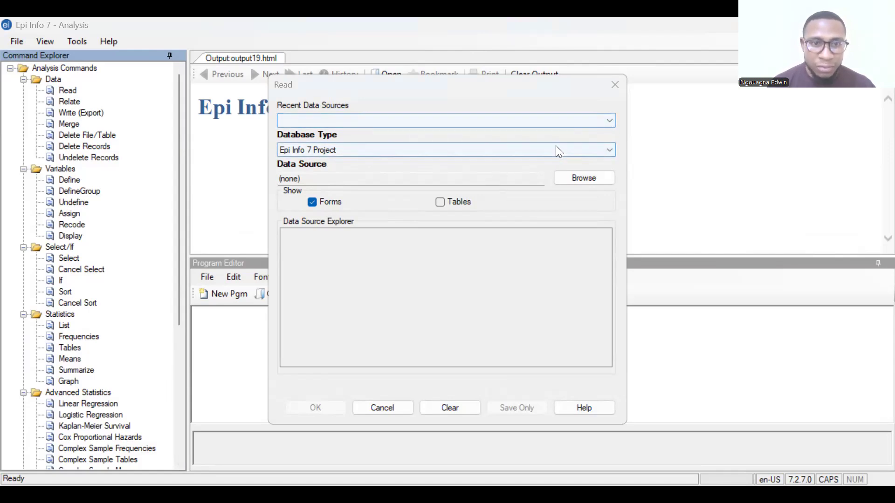
left_click(611, 122)
left_click(612, 120)
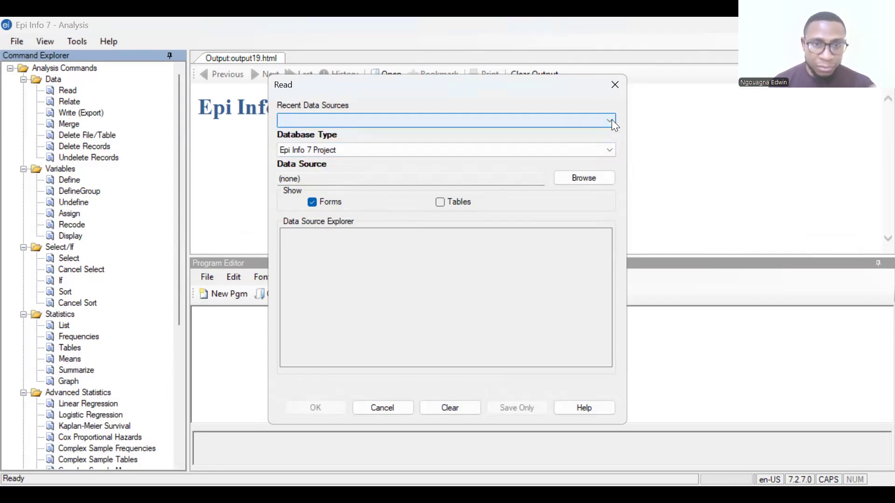
Choose HIV.prj from the Projects\HIV folder as the data source and read its Case form
left_click(595, 179)
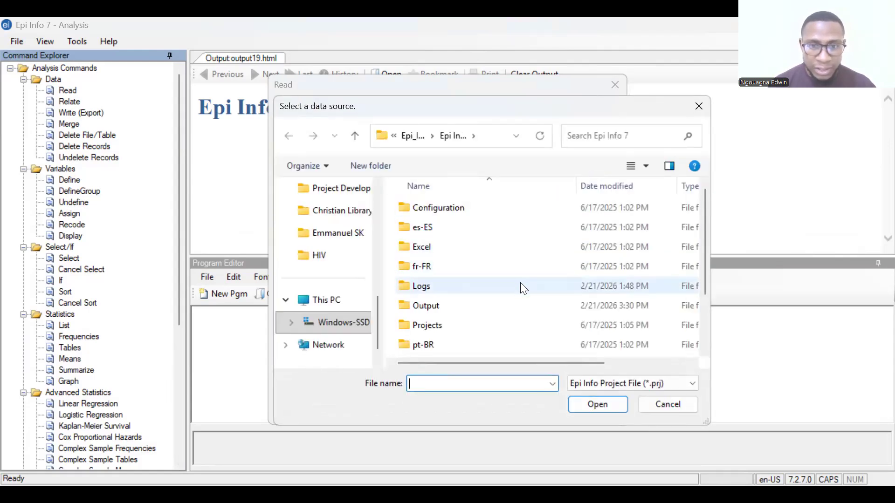
scroll(524, 289, "down", 1)
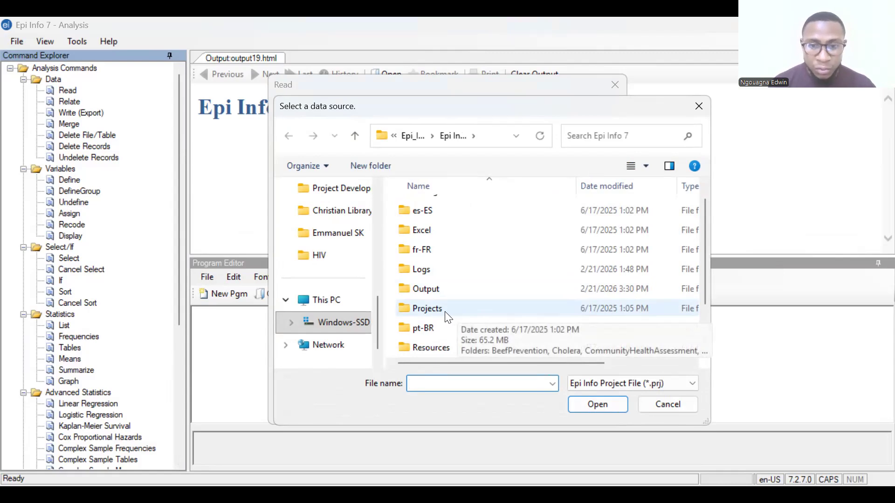
left_click(459, 311)
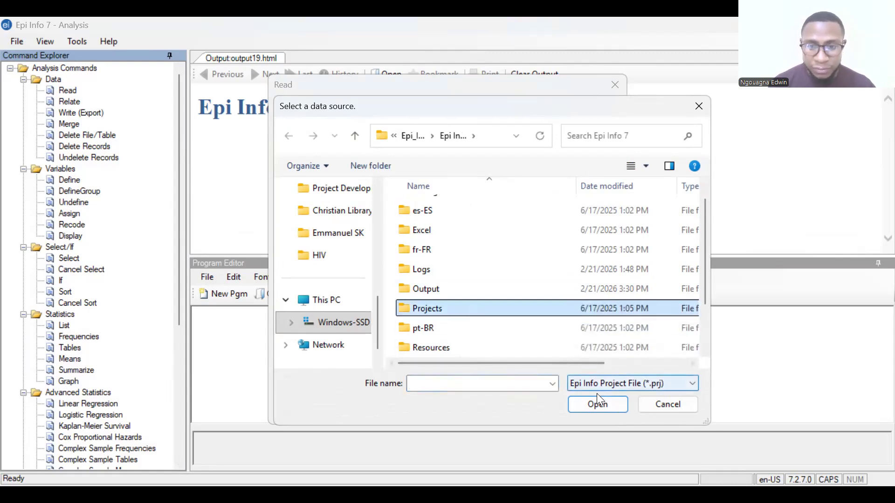
left_click(598, 406)
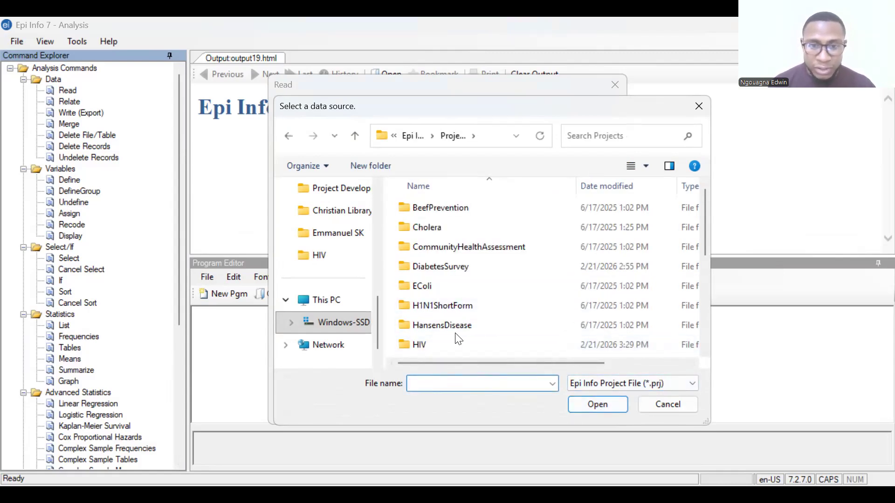
scroll(455, 335, "down", 1)
left_click(435, 309)
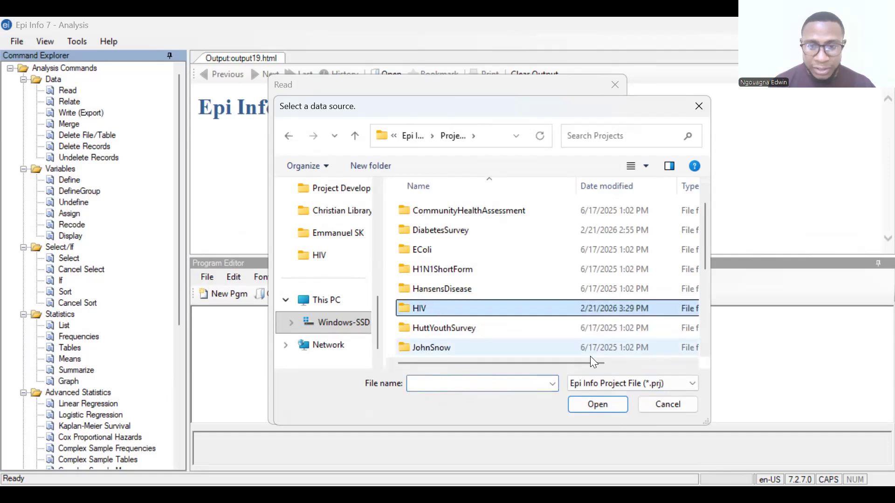
left_click(611, 404)
left_click(473, 210)
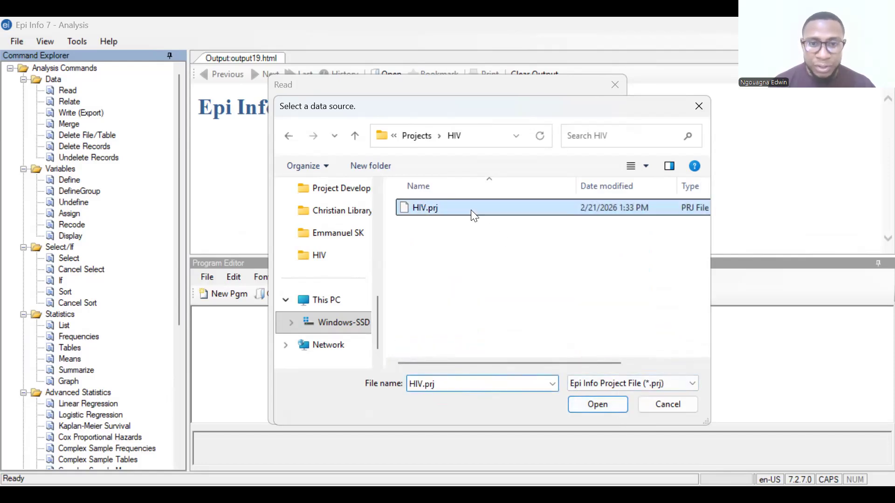
left_click(604, 407)
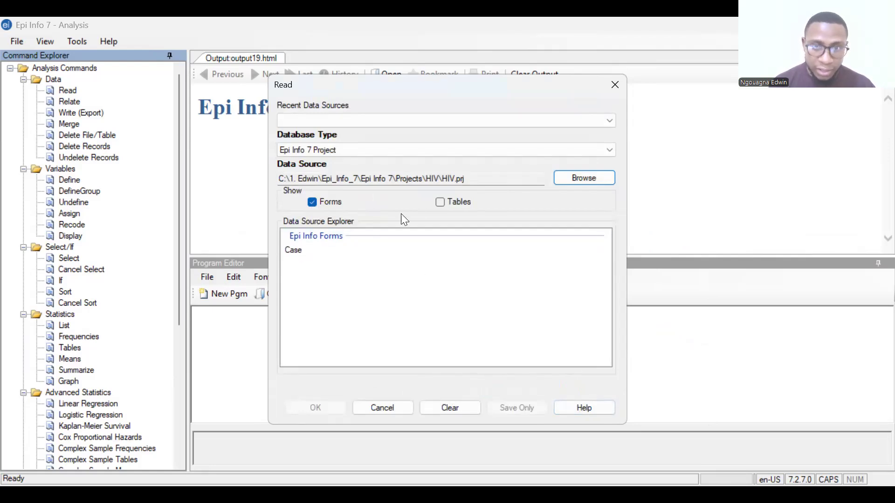
left_click(301, 254)
left_click(317, 407)
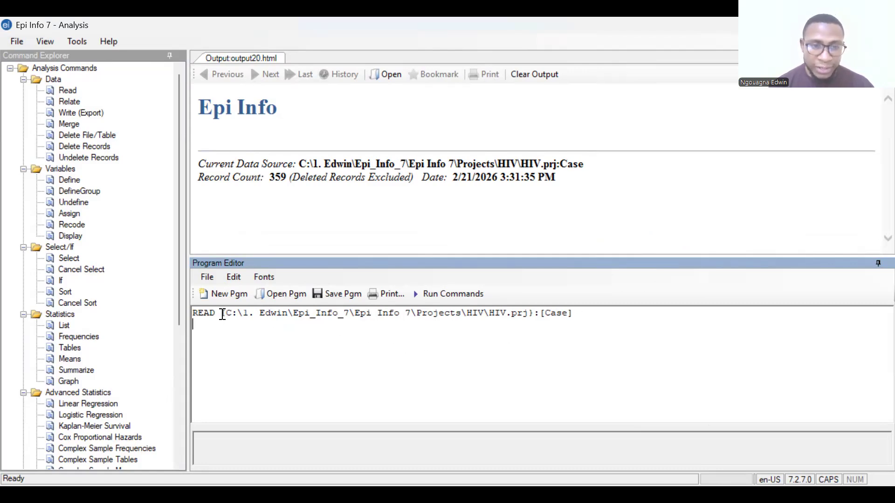
Highlight the whole READ command line for the Case form in the Program Editor
left_click(195, 311)
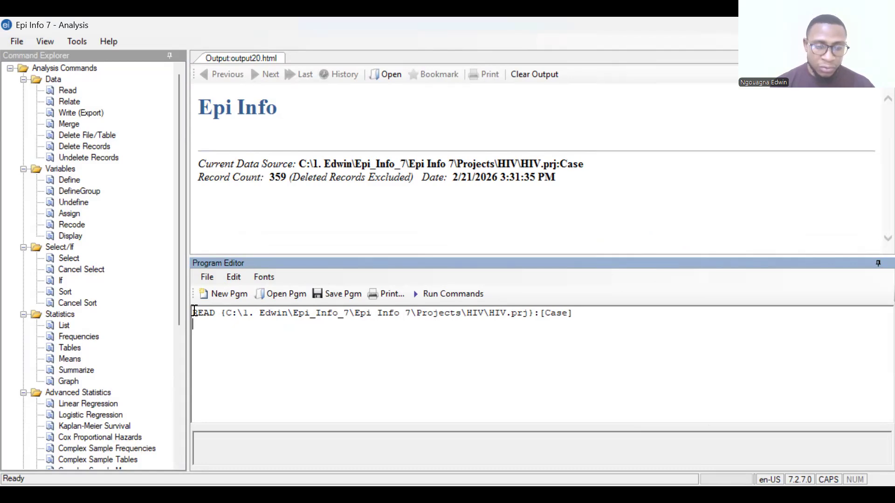
left_click(578, 313, "shift")
left_click_drag(577, 313, 578, 313)
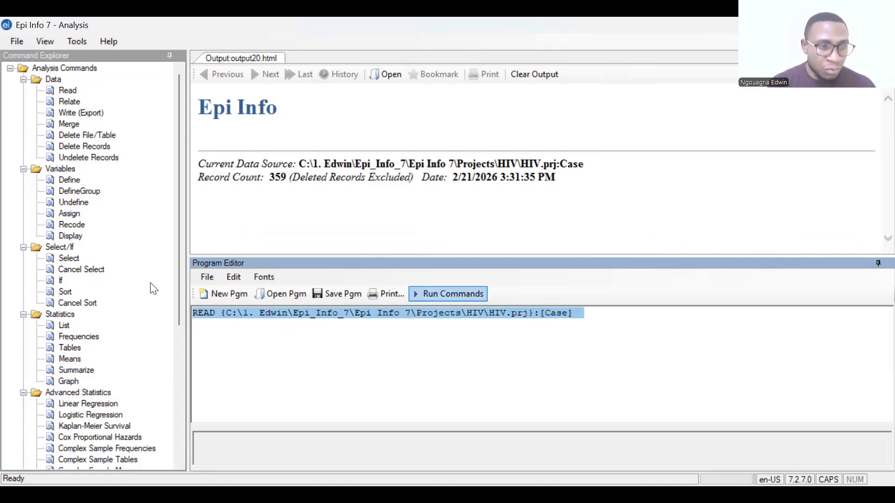
List all variables (*) of the Case data with the List command in Grid display mode
scroll(105, 256, "down", 1)
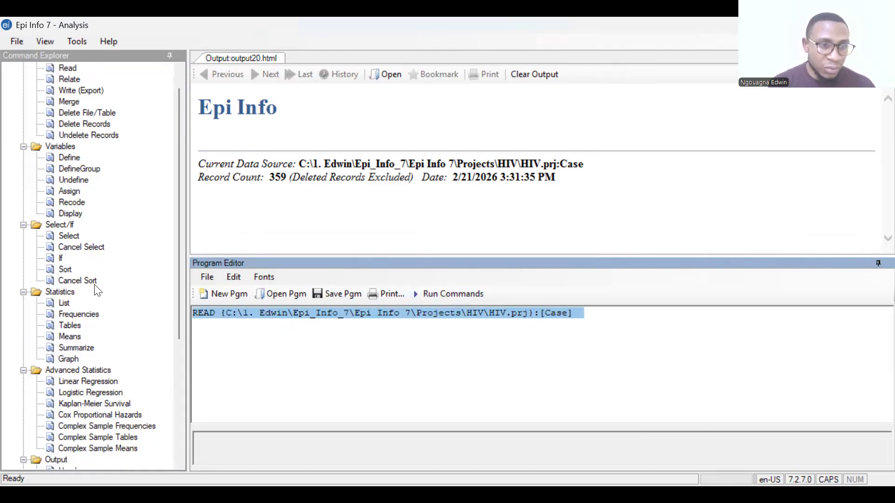
left_click(65, 303)
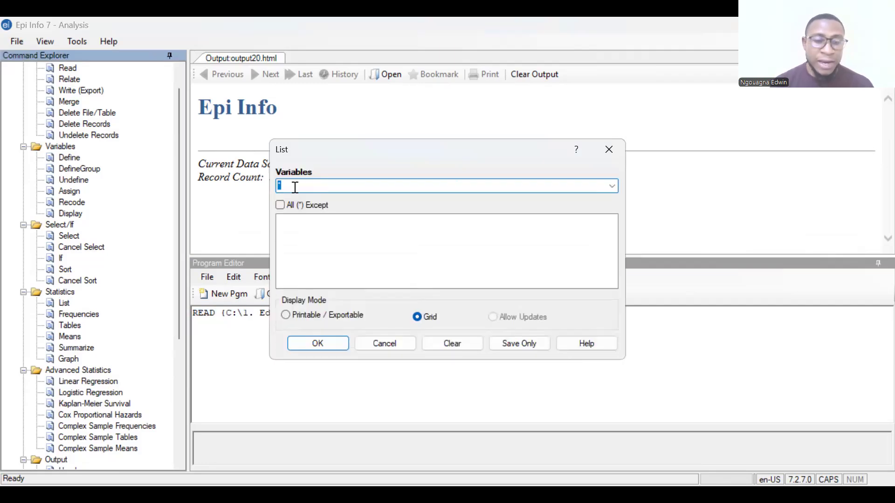
left_click(295, 187)
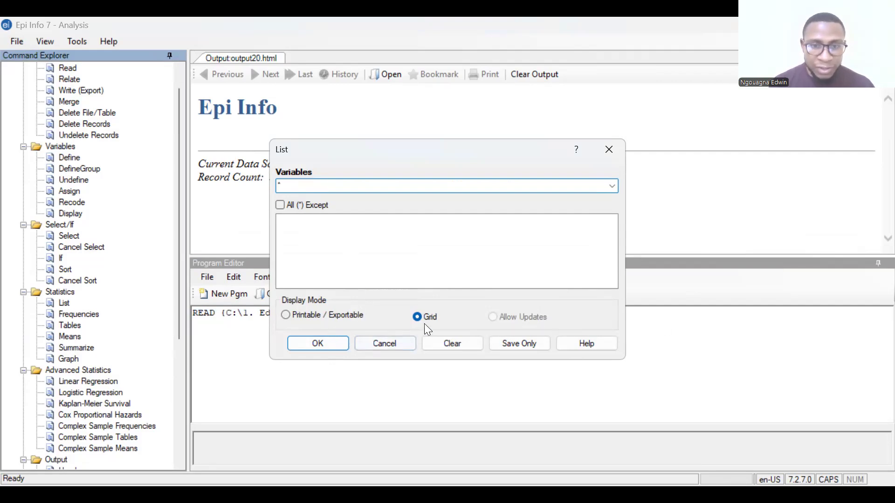
left_click(338, 348)
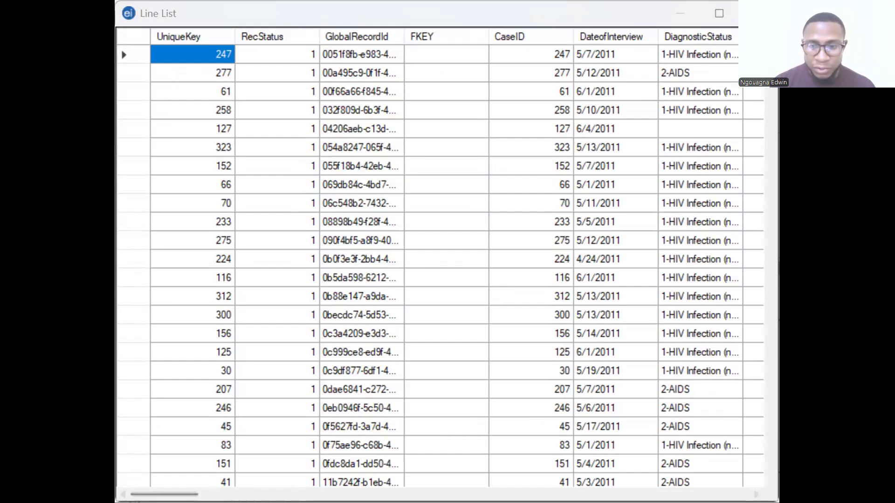
Examine the line list's columns across the full width, from interview date and demographics through risk factors and test results to viral load and CD4 counts
left_click(756, 494)
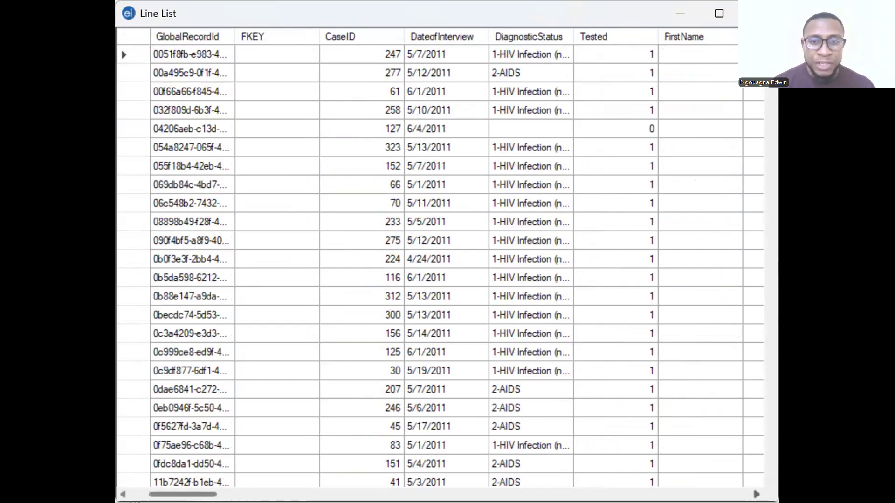
left_click(757, 494)
left_click(757, 495)
left_click(756, 494)
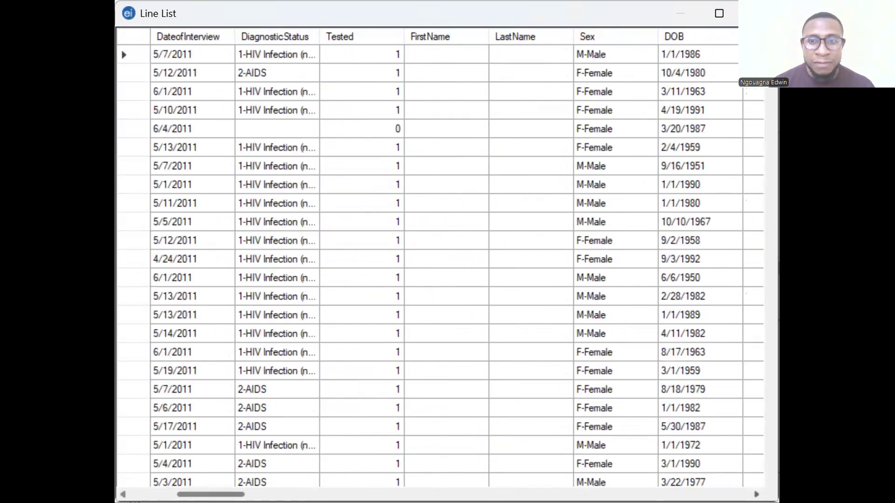
left_click(757, 495)
left_click(757, 495)
left_click(756, 494)
left_click(757, 494)
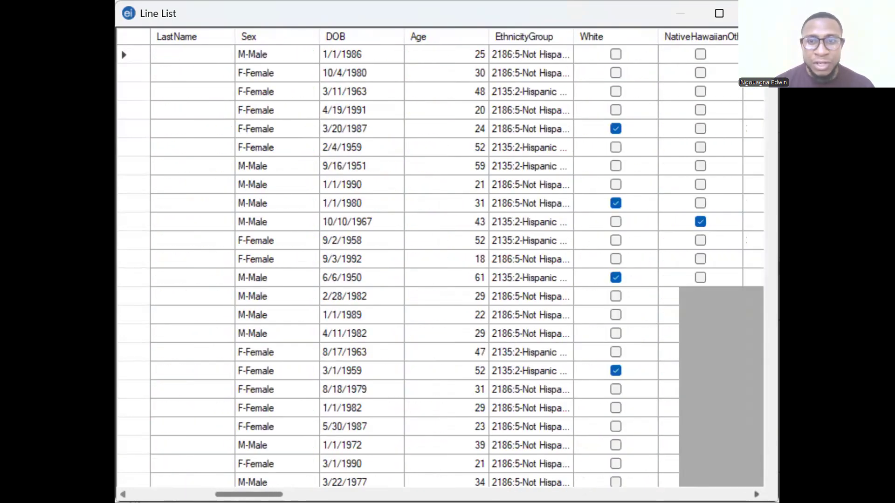
left_click(757, 494)
left_click(756, 494)
left_click(756, 494)
left_click(756, 495)
left_click(756, 494)
left_click(757, 495)
left_click(756, 494)
left_click(757, 495)
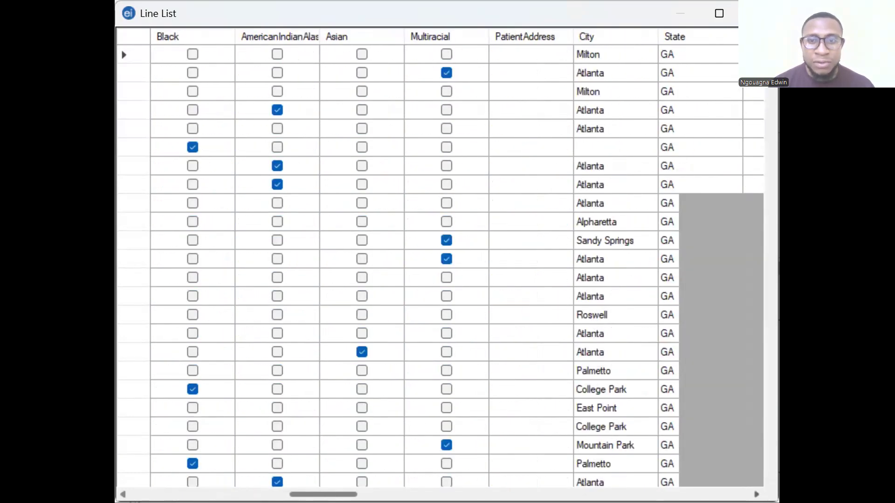
left_click(757, 494)
left_click(756, 494)
left_click(756, 495)
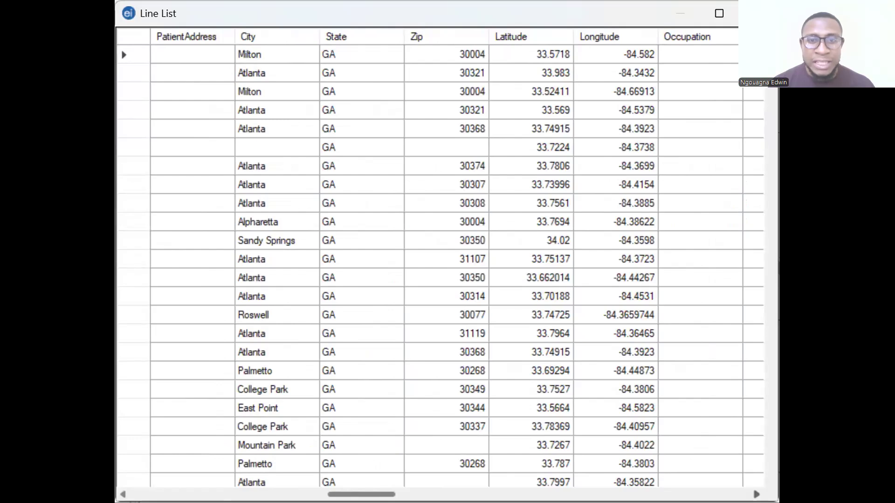
left_click(756, 495)
left_click(756, 495)
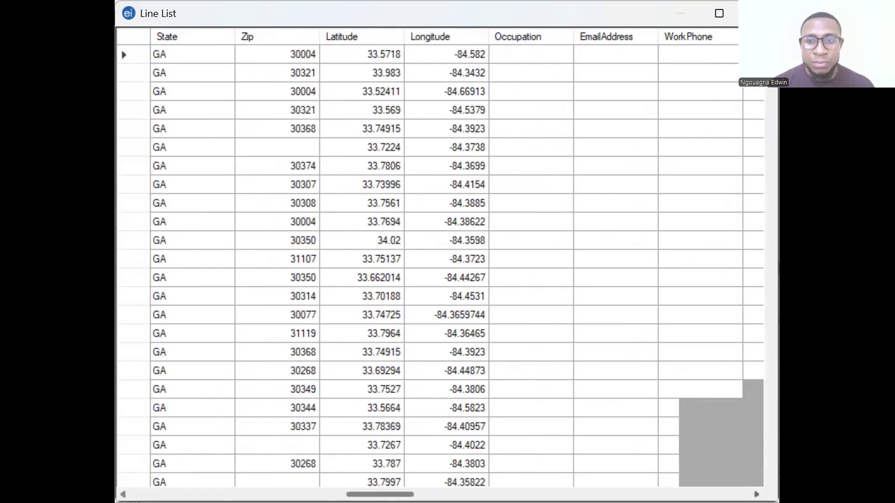
left_click(757, 495)
left_click(757, 495)
left_click(756, 494)
left_click(757, 495)
left_click(756, 494)
left_click(757, 494)
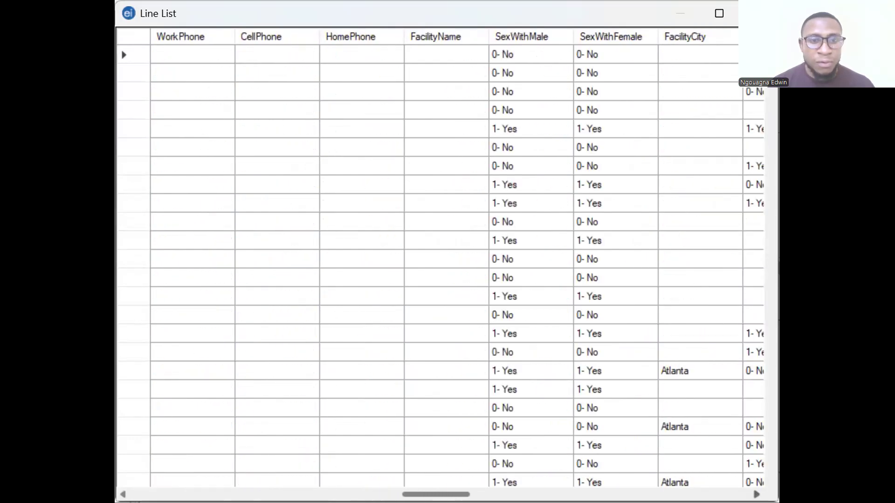
left_click(757, 495)
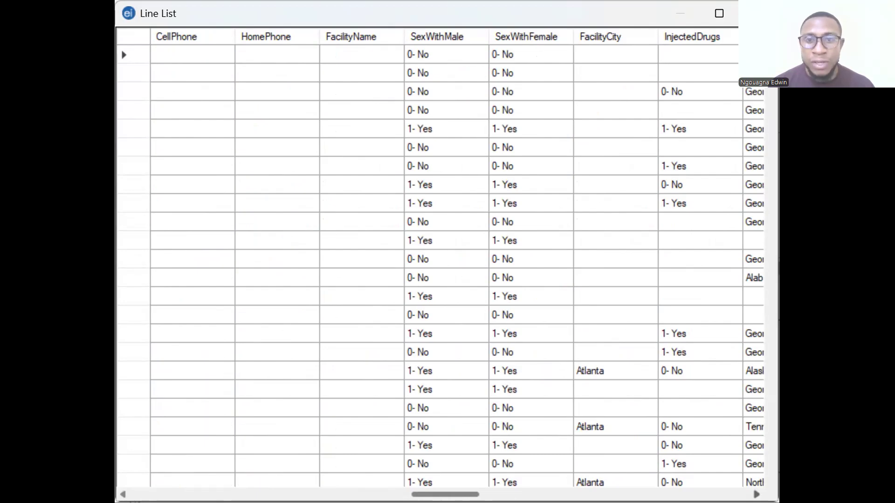
left_click(756, 494)
left_click(756, 495)
left_click(756, 495)
left_click(757, 495)
left_click(756, 495)
left_click(757, 495)
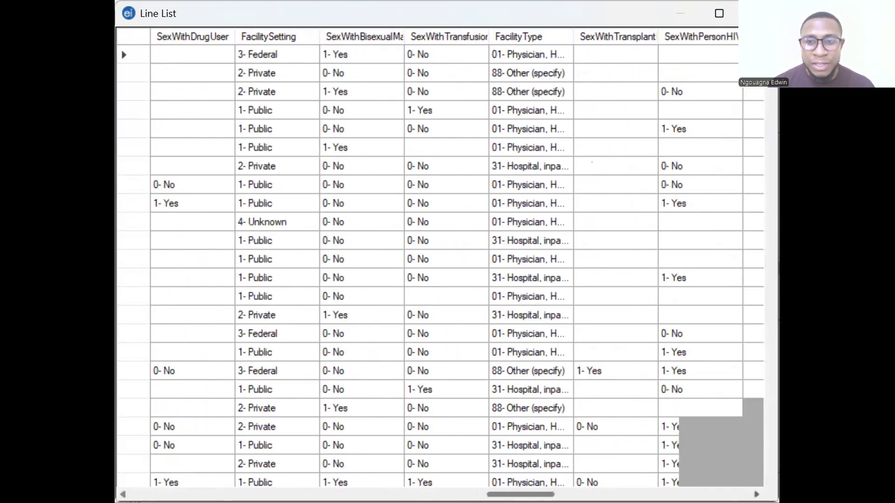
left_click(756, 494)
left_click(757, 494)
scroll(440, 265, "right", 14)
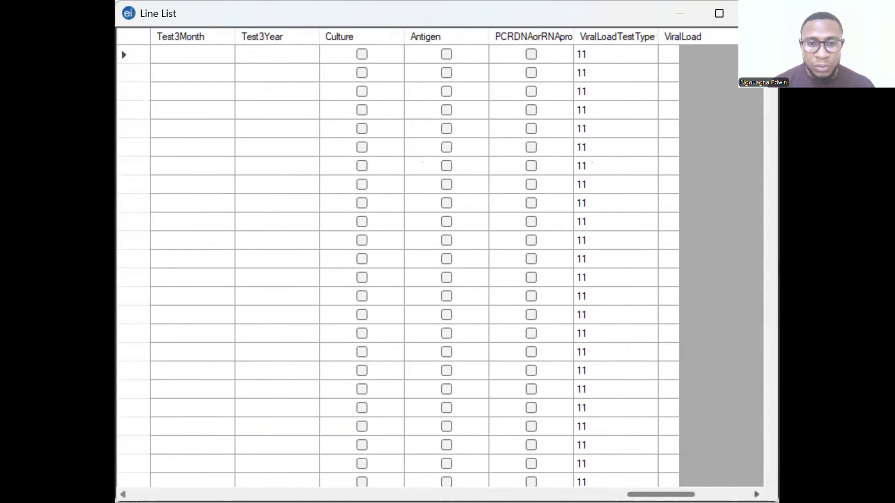
left_click(757, 495)
left_click(756, 494)
left_click(756, 495)
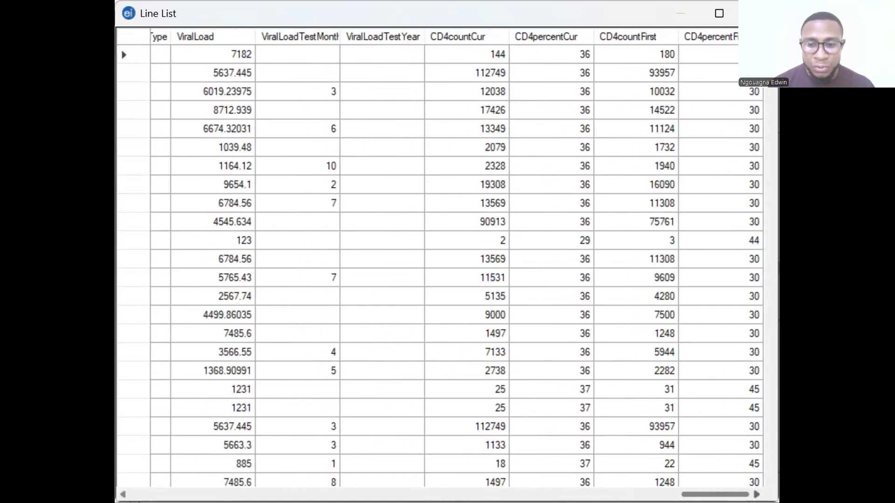
scroll(440, 266, "left", 20)
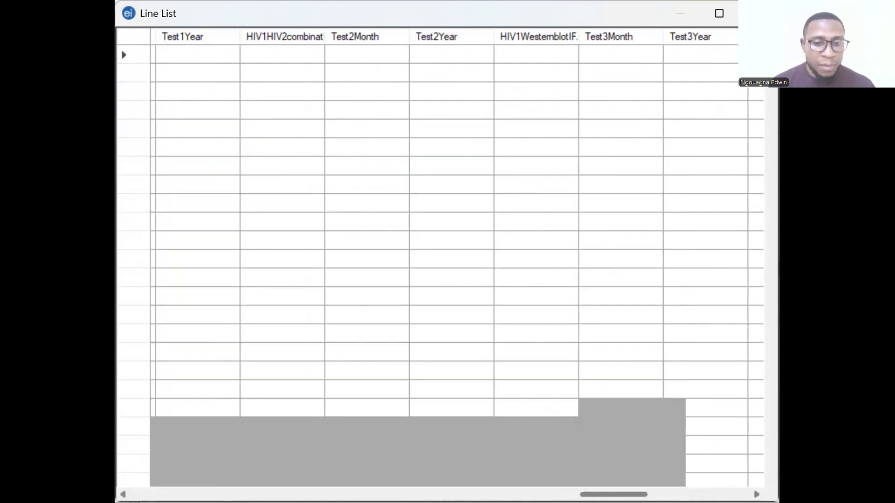
scroll(433, 412, "left", 20)
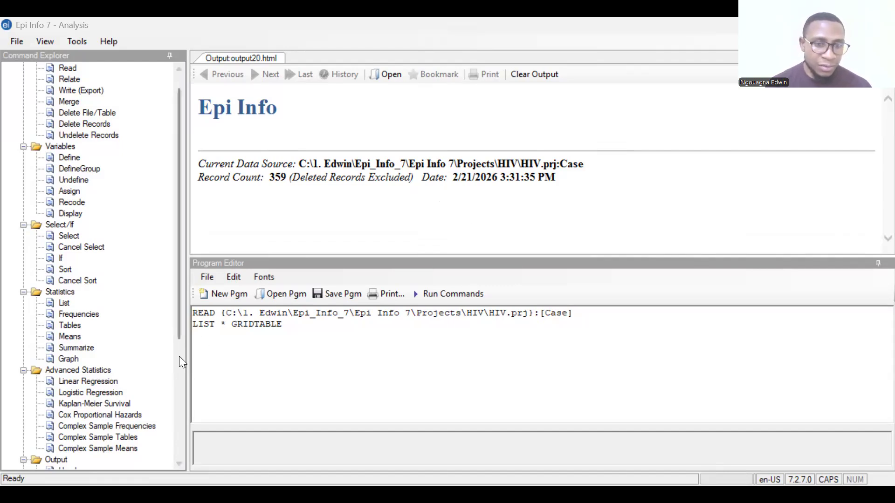
Run the Frequencies command on the Sex variable without stratification
double_click(79, 315)
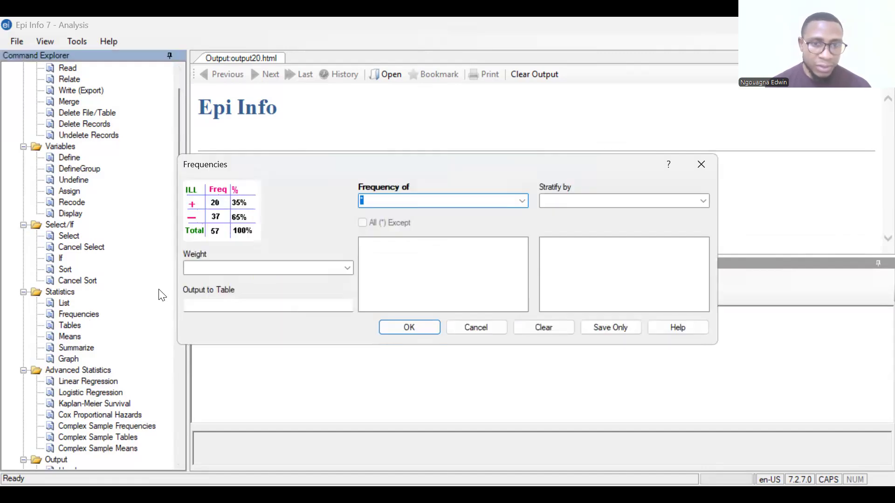
left_click(522, 201)
scroll(458, 349, "down", 3)
scroll(459, 349, "down", 10)
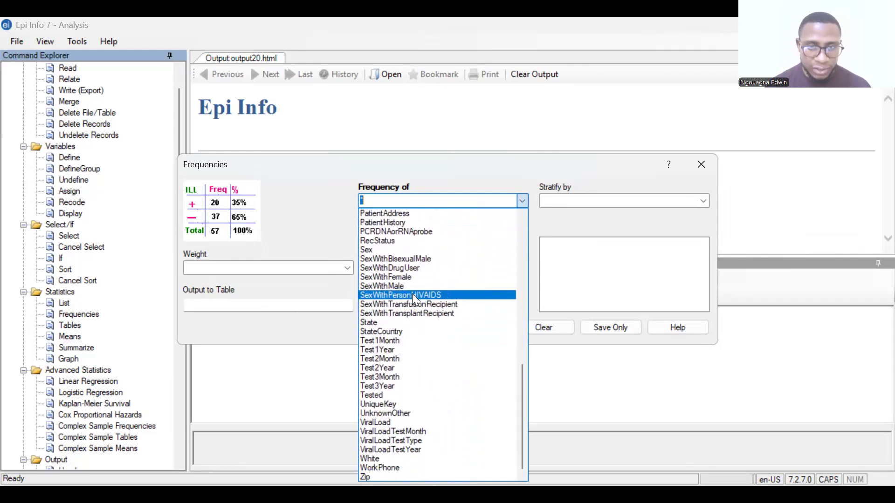
left_click(399, 250)
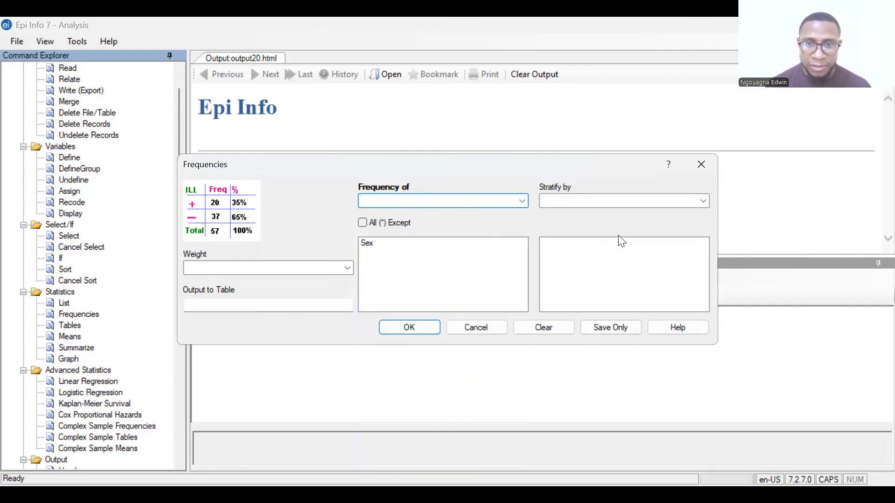
left_click(404, 328)
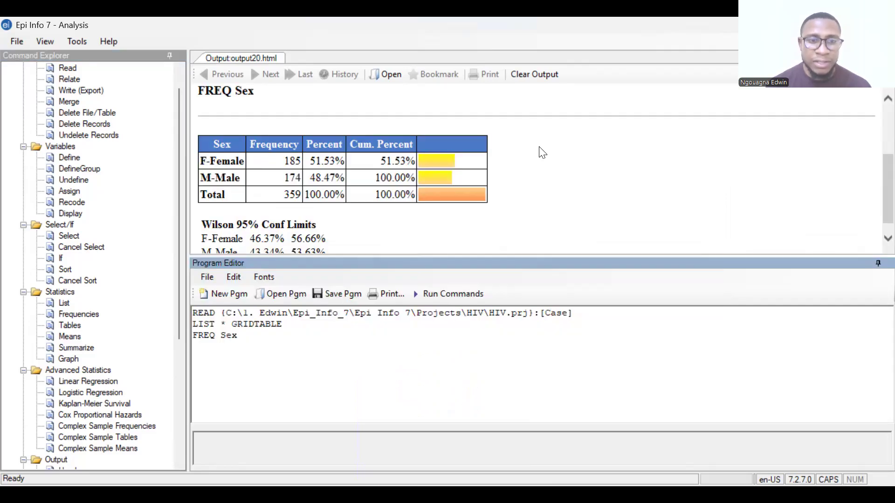
Examine the Sex frequency table's total, percentages and Wilson 95% confidence limits
scroll(550, 178, "up", 1)
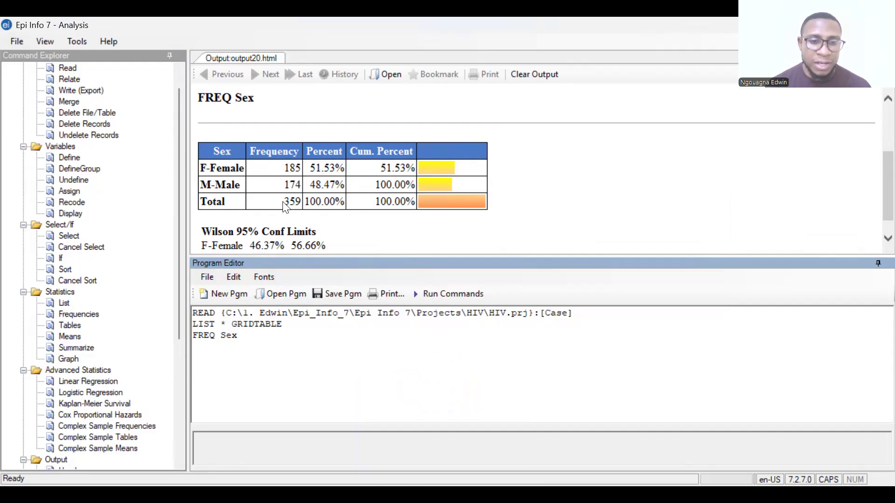
left_click_drag(284, 203, 303, 207)
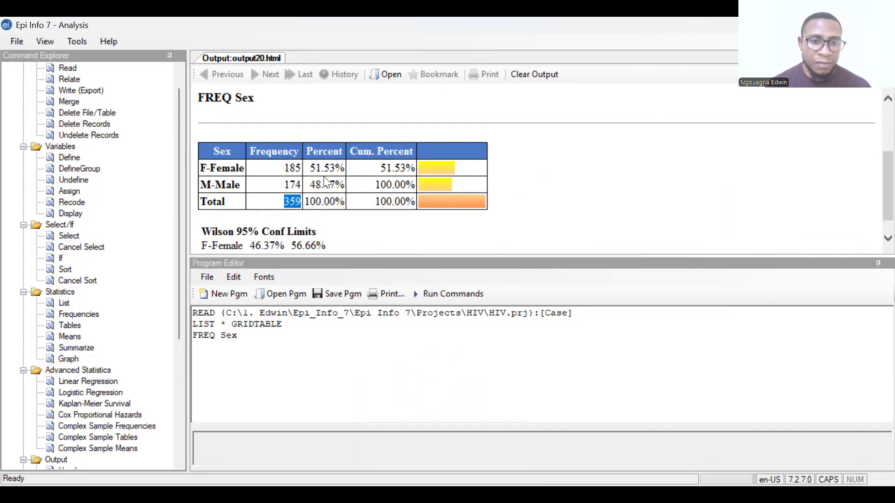
left_click(518, 186)
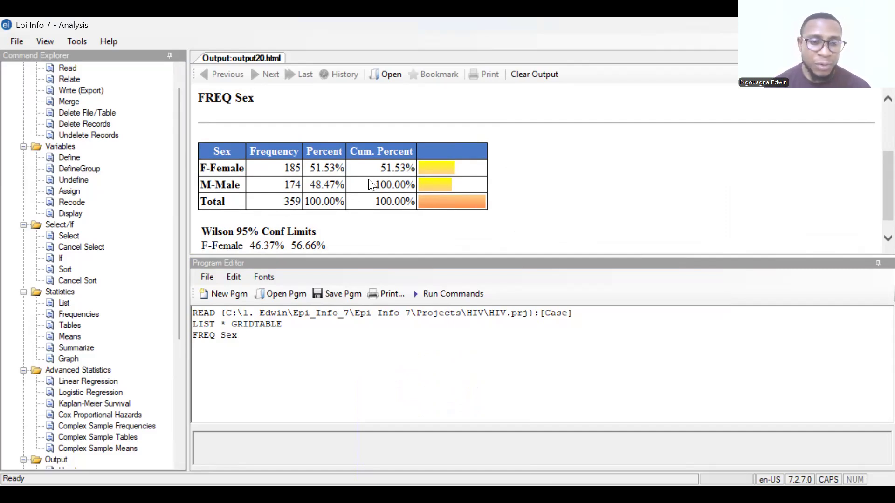
scroll(371, 186, "down", 1)
scroll(371, 186, "down", 1)
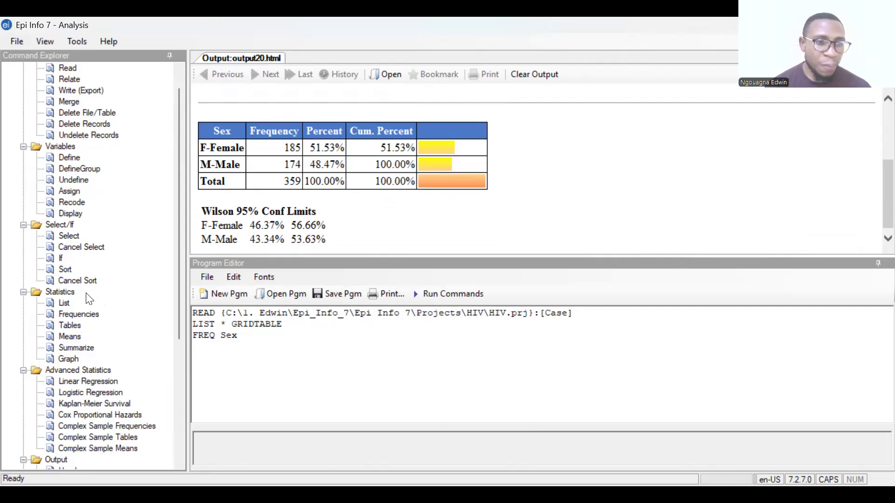
List all variables in Grid mode again and sort the records by DiagnosticStatus in descending order
left_click(69, 304)
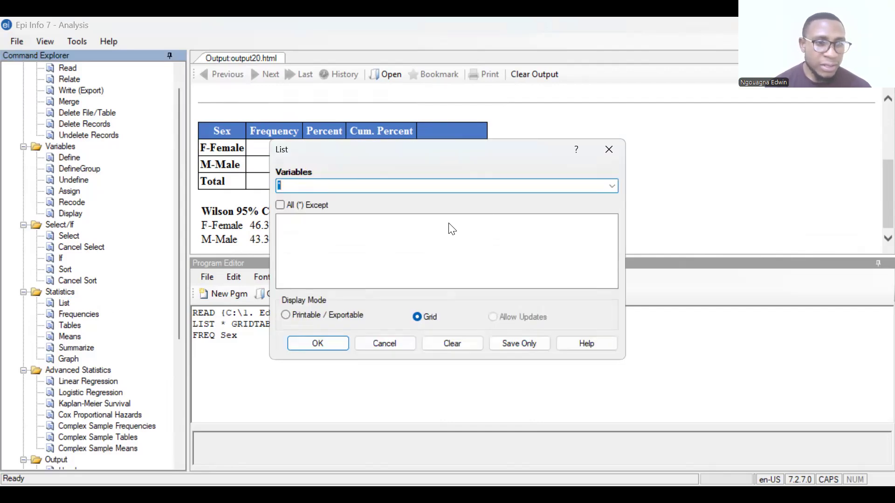
left_click(336, 342)
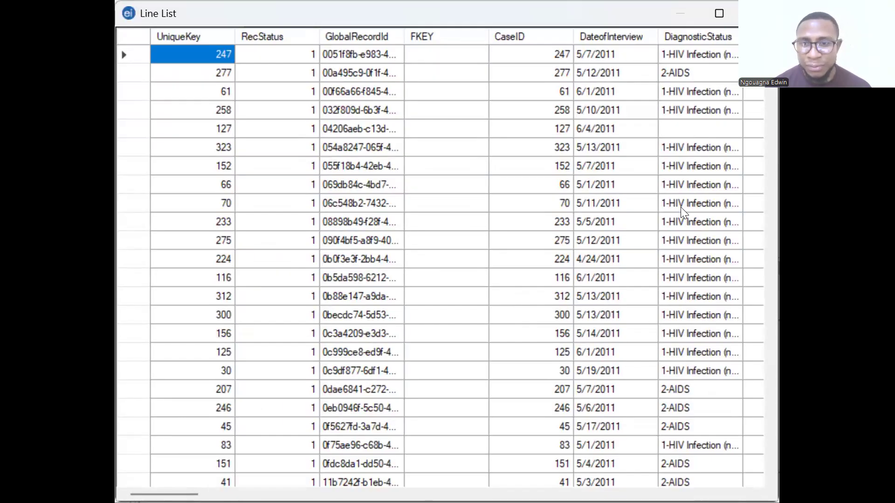
left_click(699, 46)
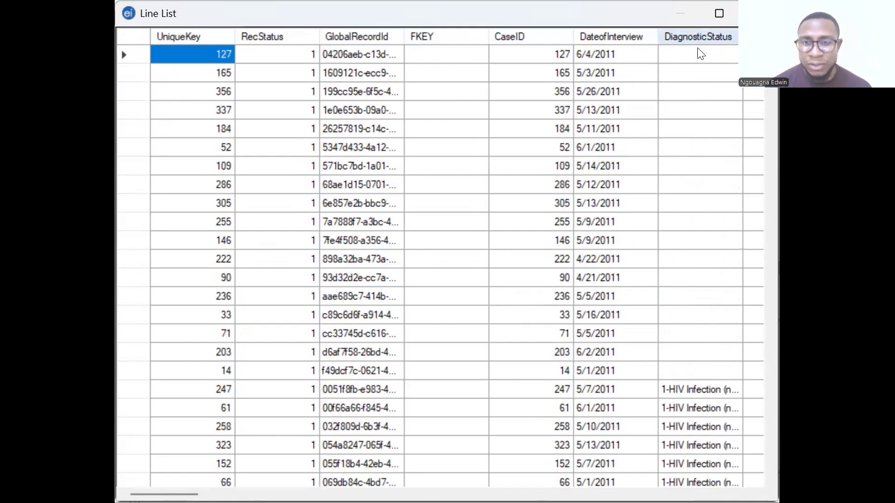
left_click(698, 42)
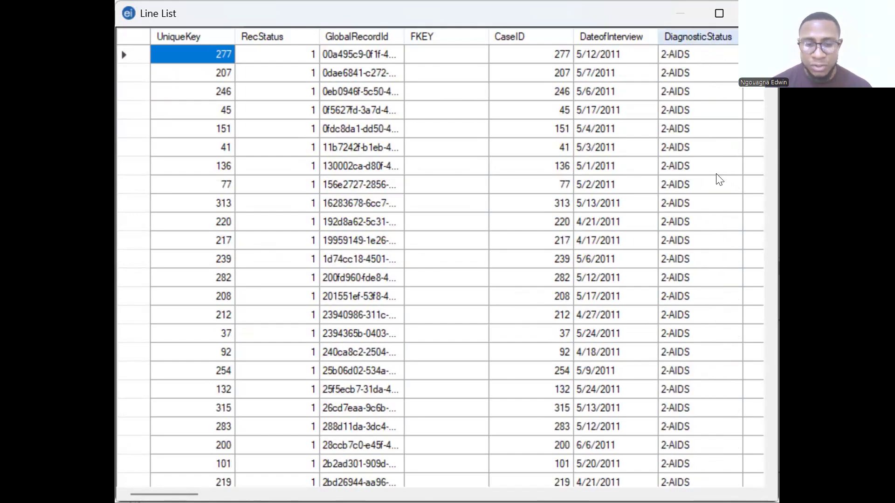
scroll(717, 199, "down", 2)
scroll(716, 200, "down", 18)
scroll(719, 226, "up", 20)
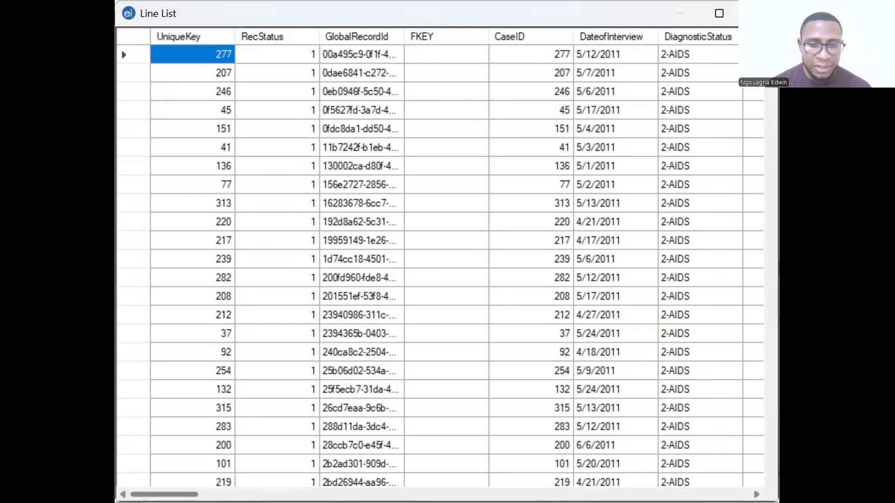
Review the sex, age and ethnicity columns of the sorted records, and close the line list
left_click(756, 495)
left_click(756, 495)
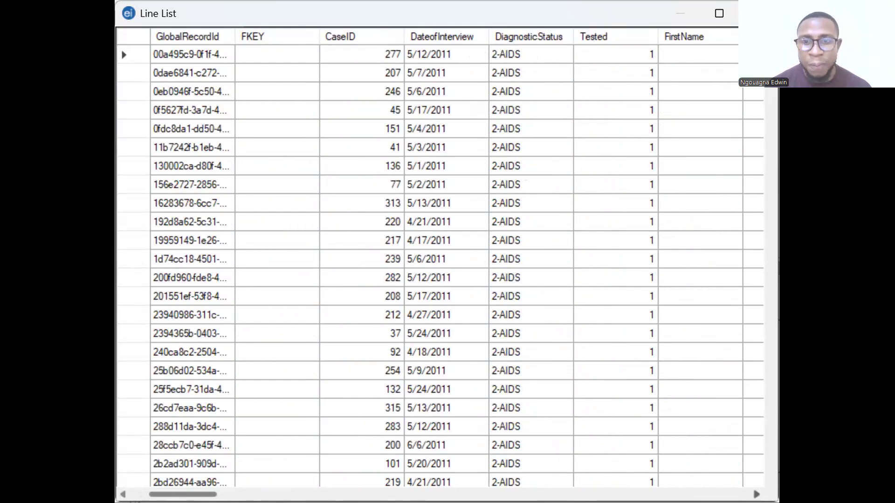
left_click(757, 495)
left_click(756, 494)
left_click(757, 495)
left_click(756, 495)
left_click(757, 495)
left_click(756, 494)
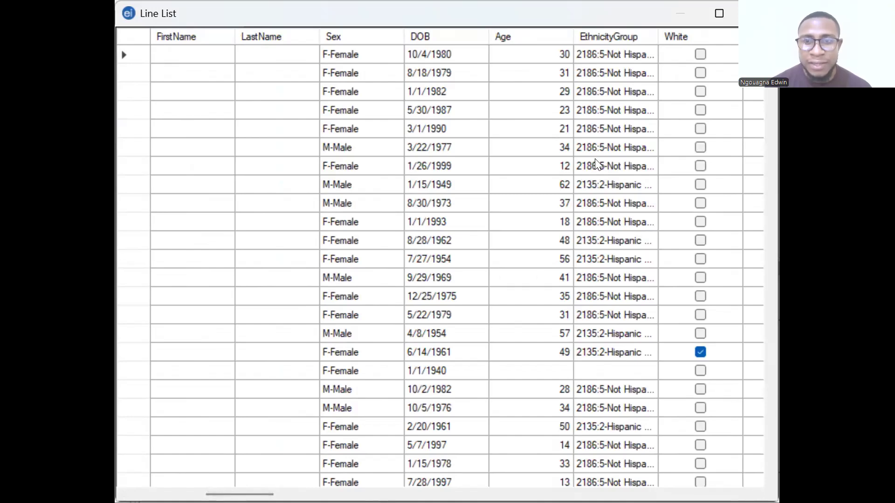
left_click(758, 13)
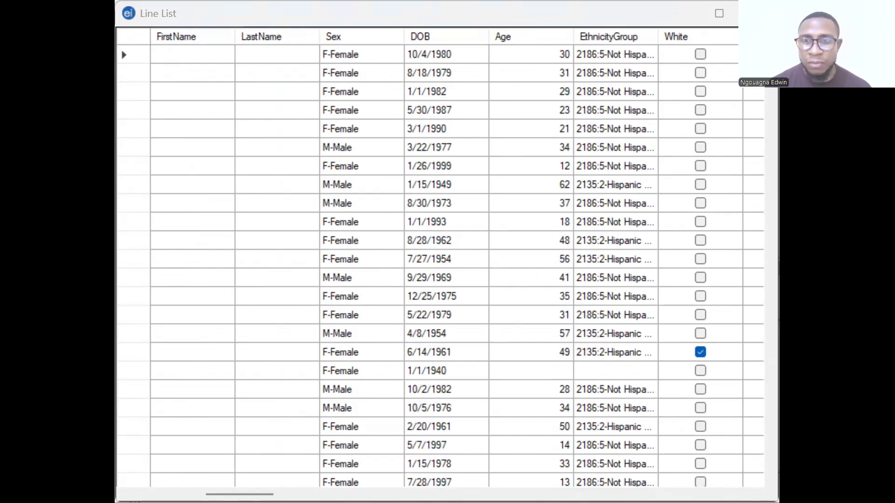
left_click(272, 390)
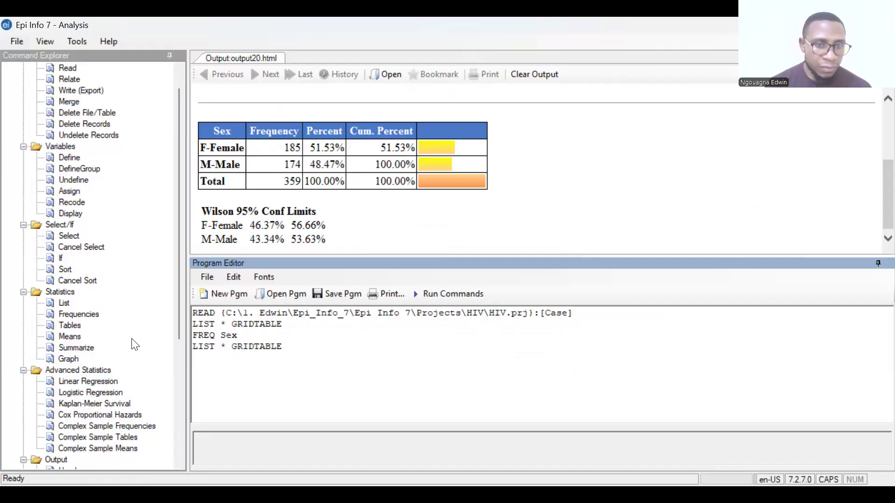
Run the Frequencies command on the EthnicityGroup variable without stratification
left_click(69, 314)
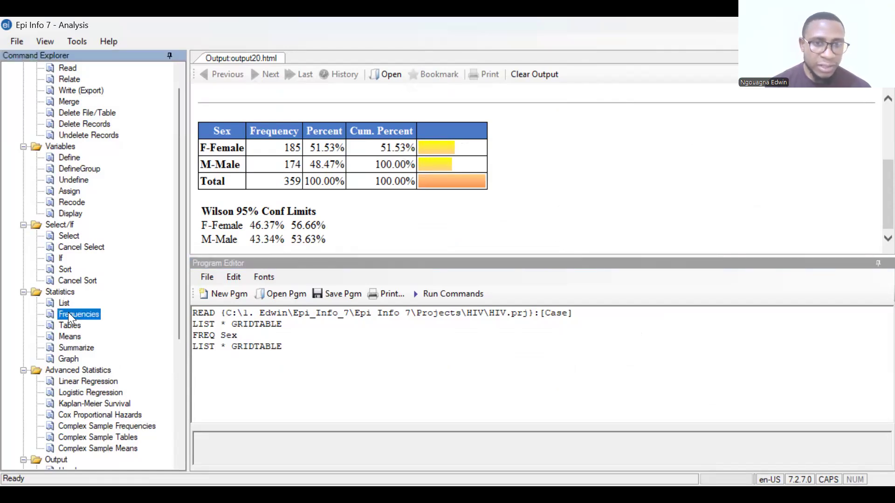
left_click(521, 201)
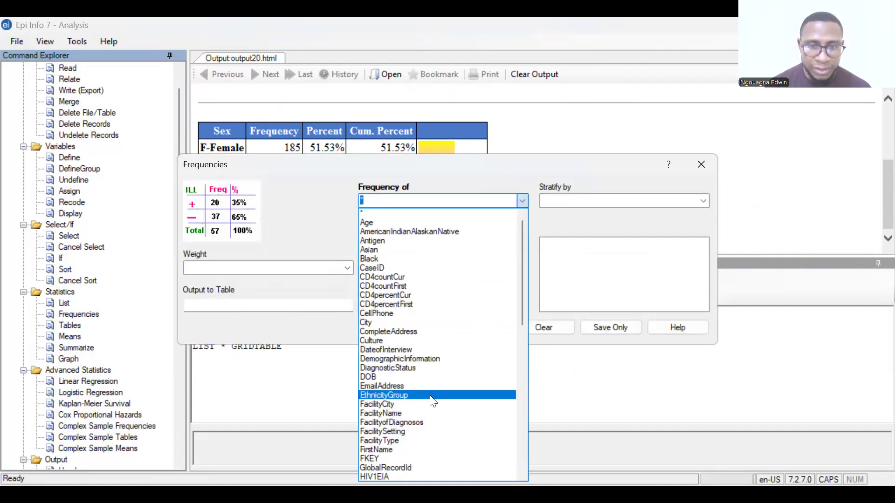
left_click(552, 238)
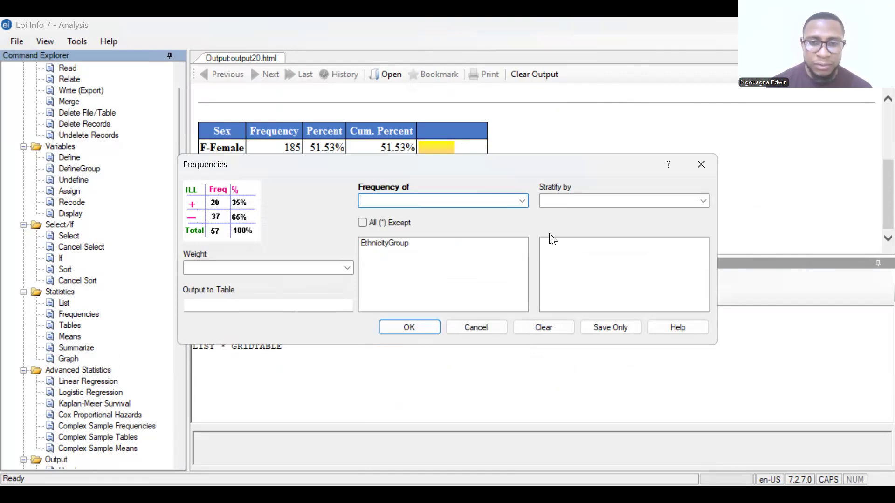
left_click(522, 202)
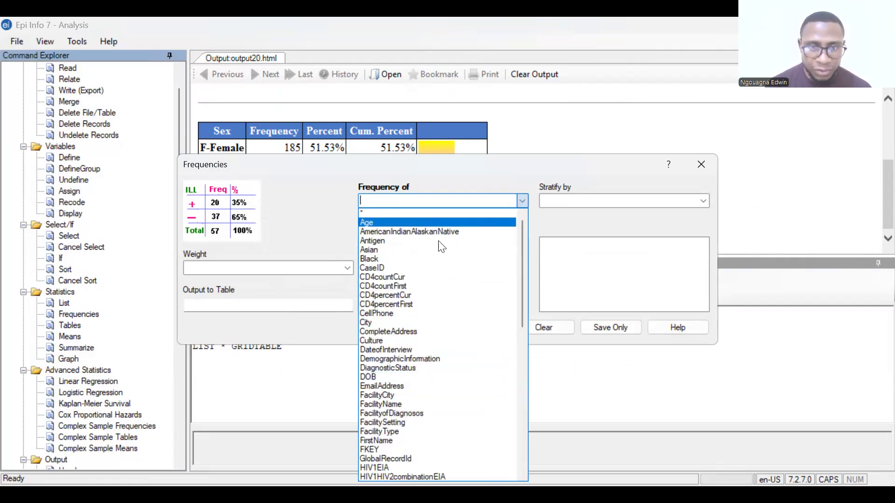
scroll(455, 380, "down", 1)
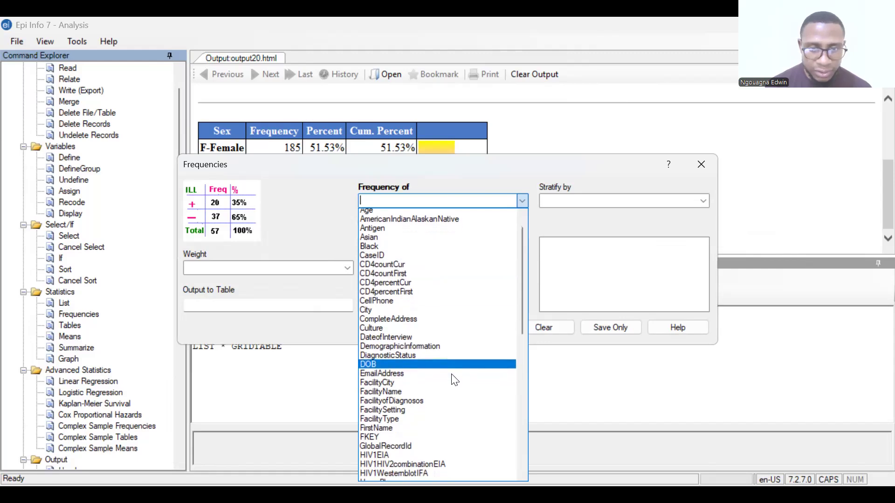
scroll(455, 380, "down", 1)
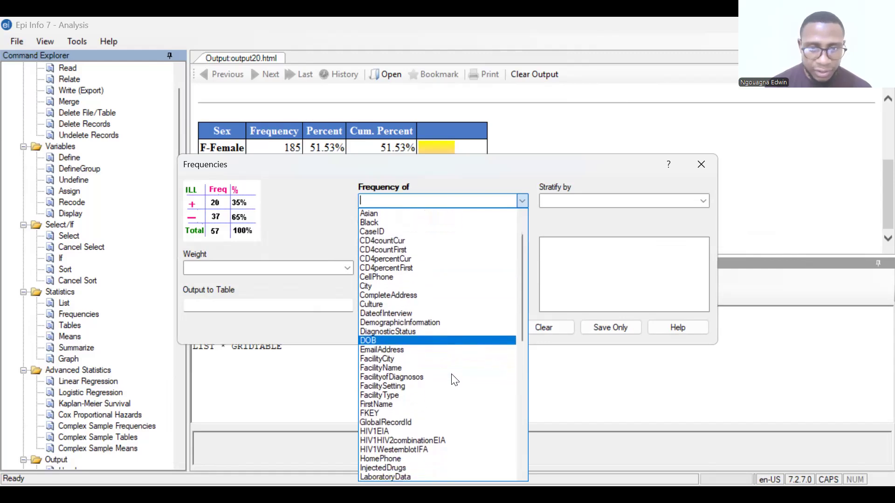
left_click(454, 379)
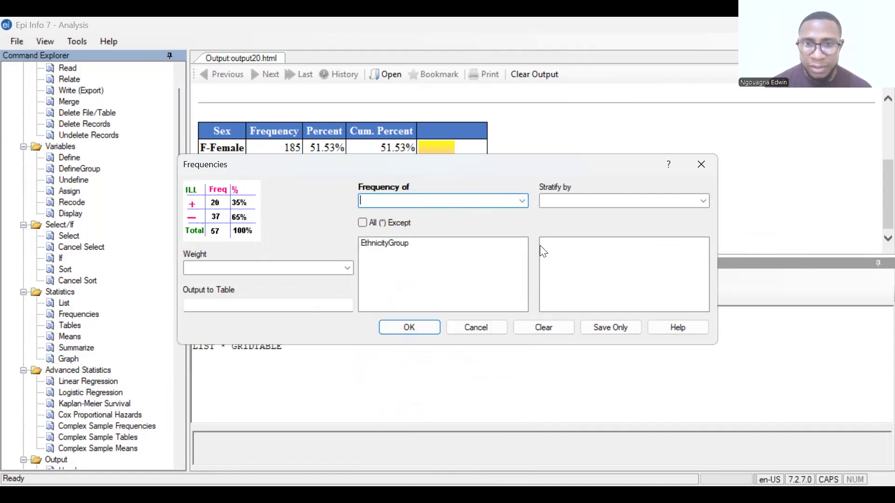
left_click(422, 331)
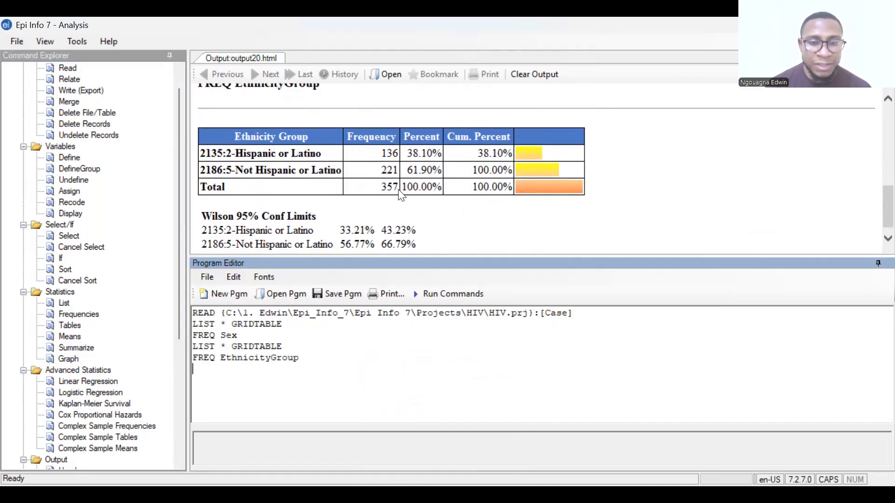
Compare the totals of the Sex and Ethnicity Group frequency tables and check the ethnicity confidence limits
scroll(401, 194, "up", 5)
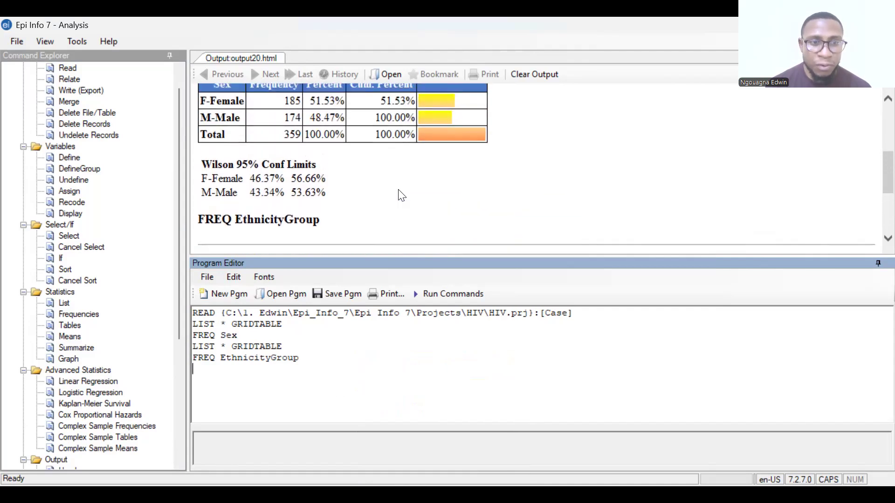
scroll(401, 195, "up", 2)
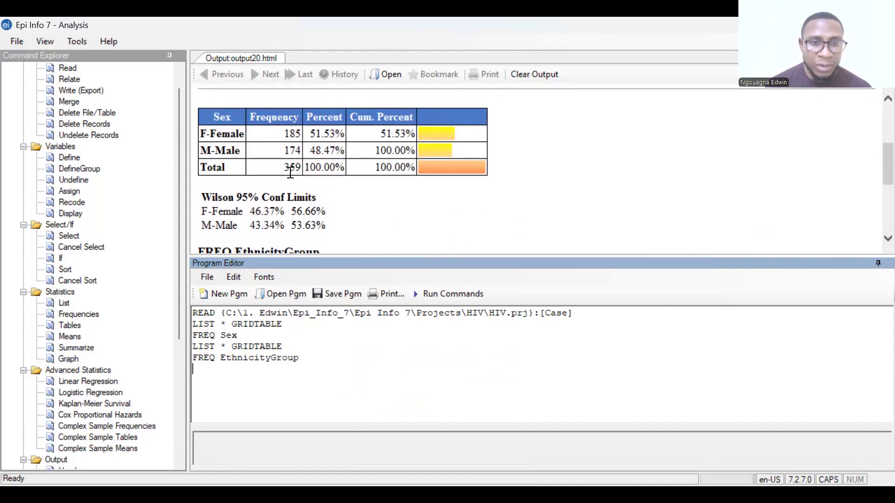
scroll(350, 194, "down", 5)
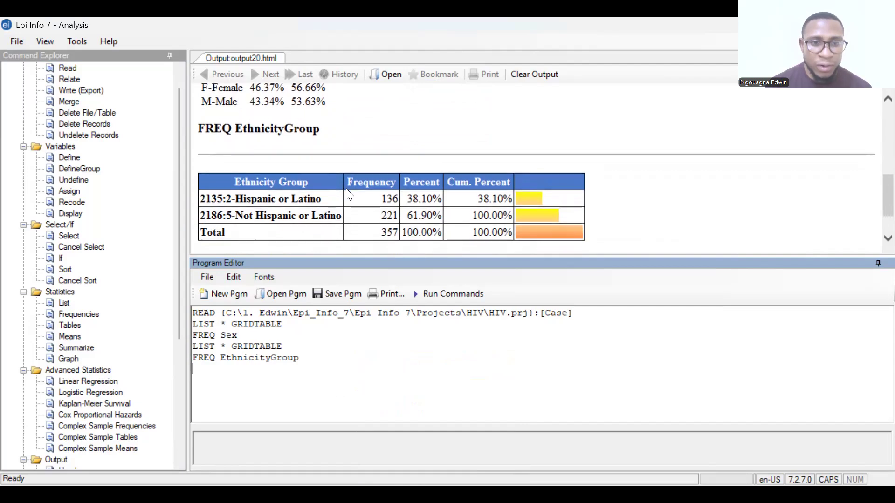
scroll(349, 195, "down", 1)
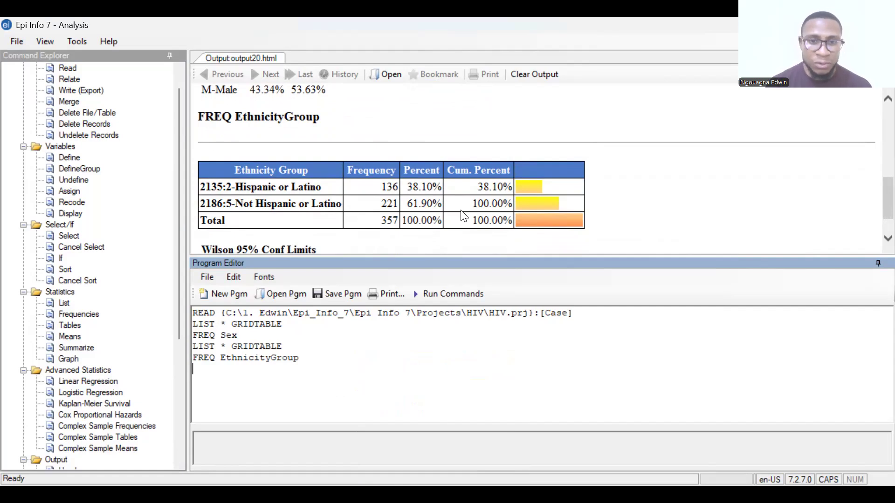
scroll(464, 215, "down", 2)
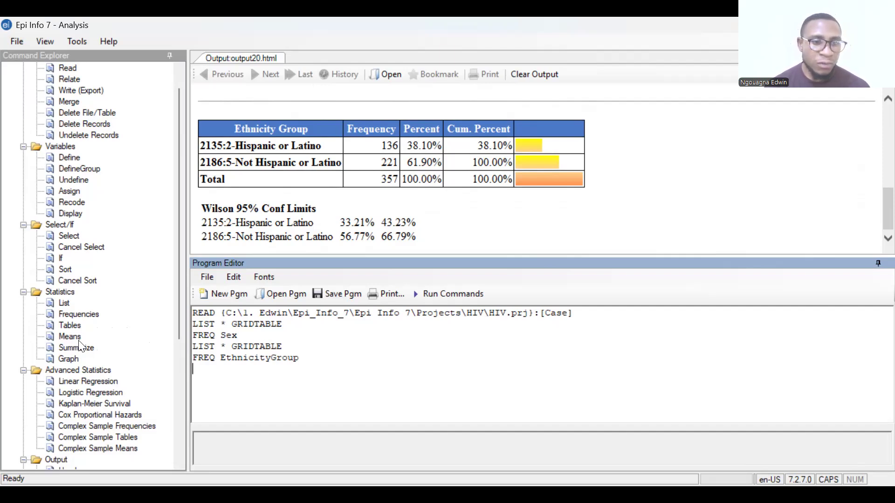
Start the Tables command and choose Sex as the exposure variable
left_click(76, 326)
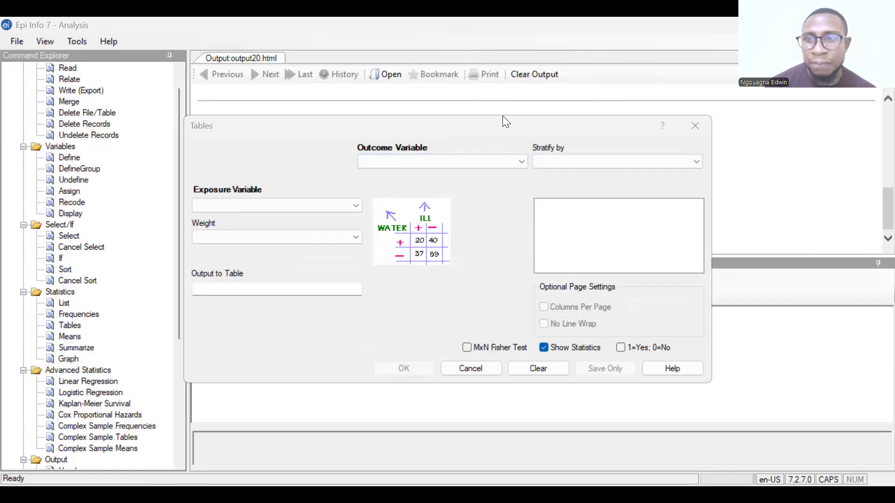
left_click(355, 206)
scroll(310, 320, "down", 4)
scroll(312, 322, "down", 5)
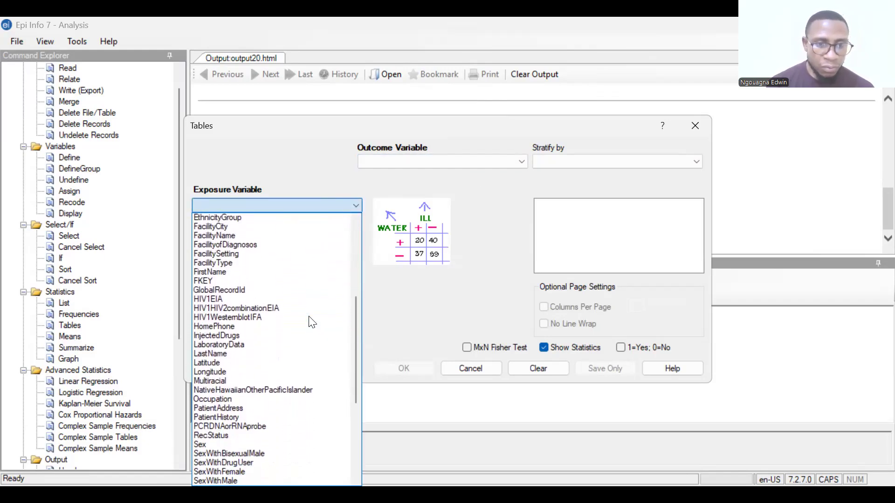
scroll(311, 322, "down", 3)
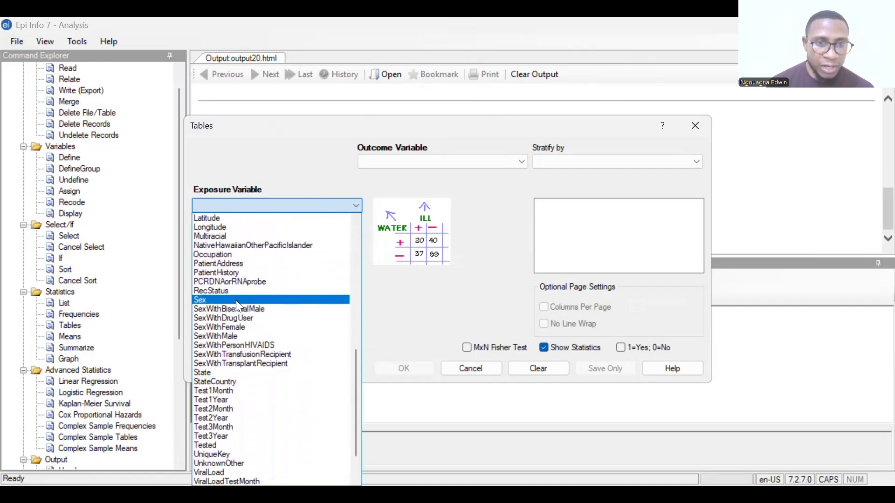
left_click(234, 302)
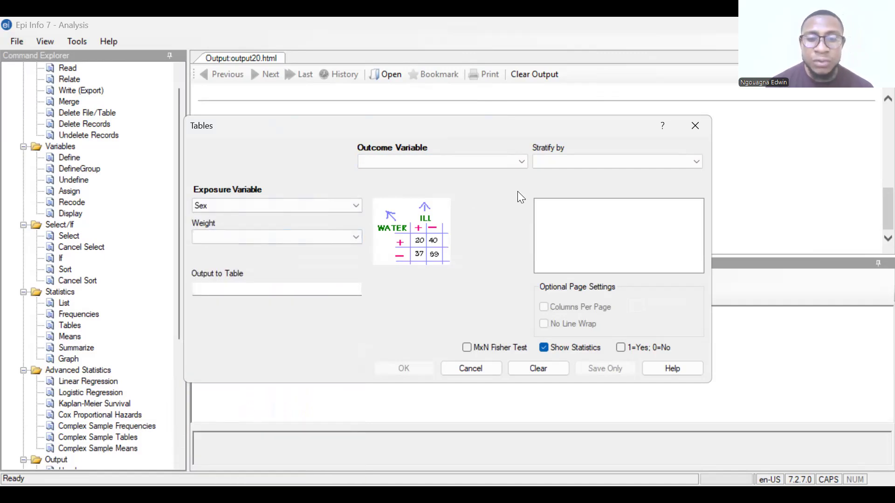
Choose ViralLoad as the outcome variable and run the table with the MxN Fisher Test enabled
left_click(522, 163)
left_click_drag(519, 227, 524, 391)
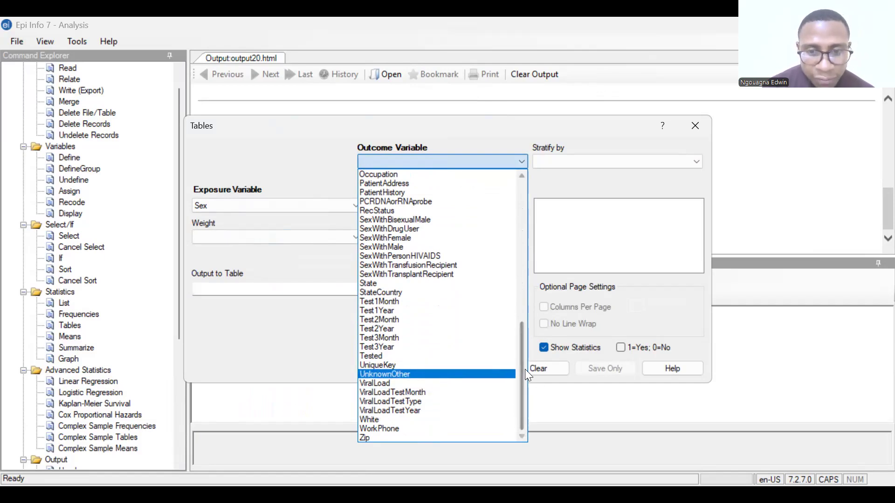
mouse_move(521, 366)
left_mouse_down()
mouse_move(517, 352)
mouse_move(518, 373)
left_mouse_up()
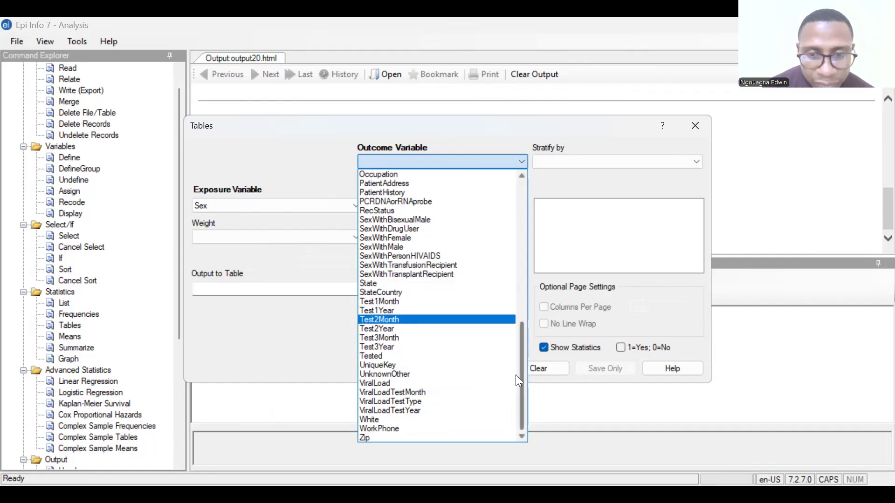
left_click_drag(521, 377, 507, 347)
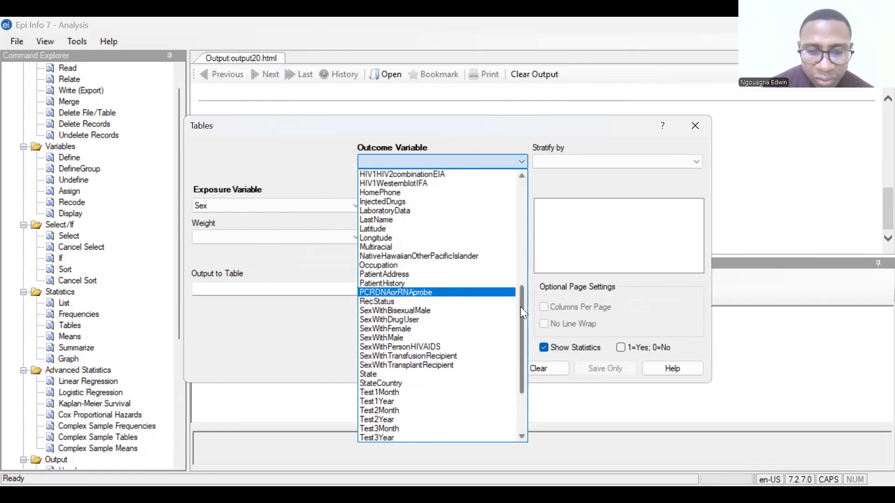
left_click_drag(520, 306, 527, 353)
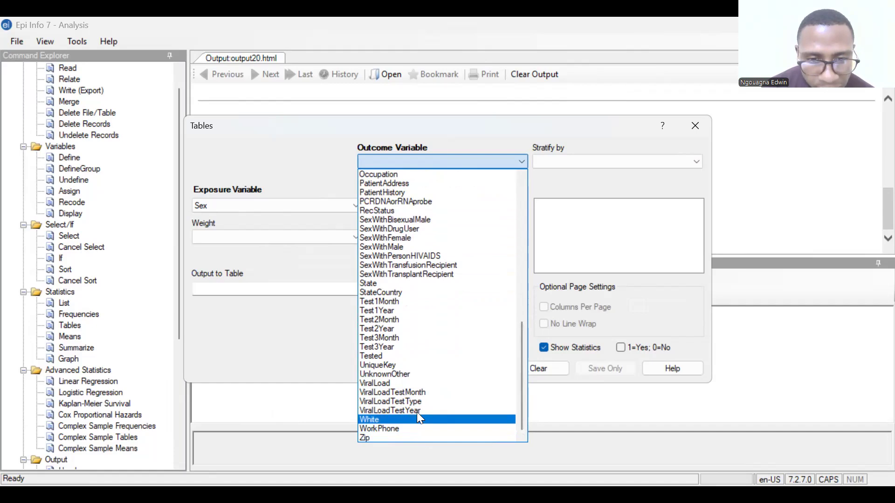
left_click(381, 382)
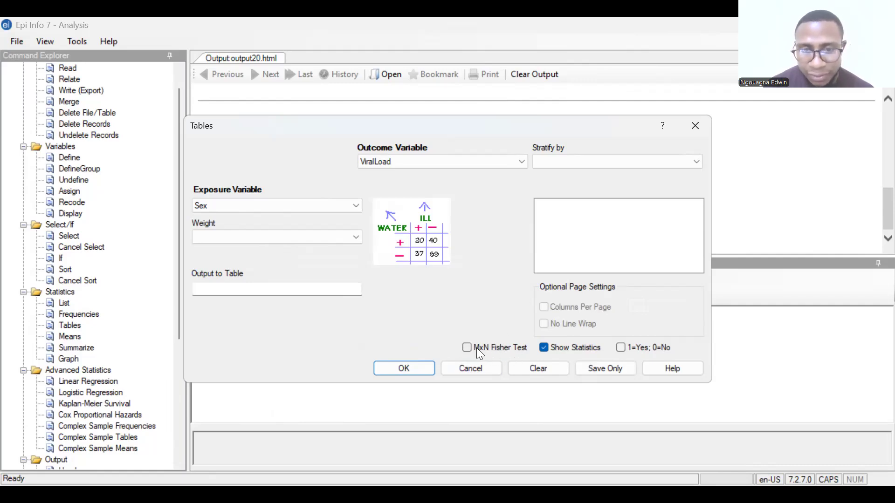
left_click(403, 369)
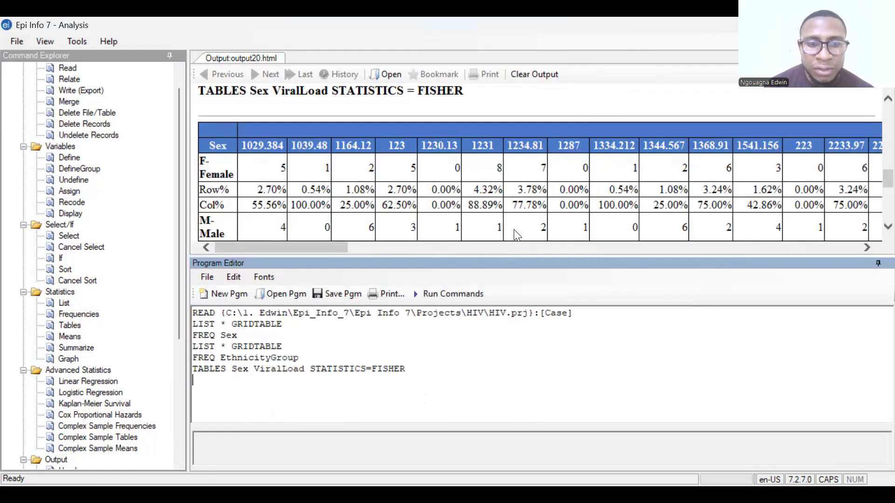
Examine the Sex by ViralLoad cross-table and its single table analysis with chi-squared, degrees of freedom and probability
scroll(501, 206, "down", 2)
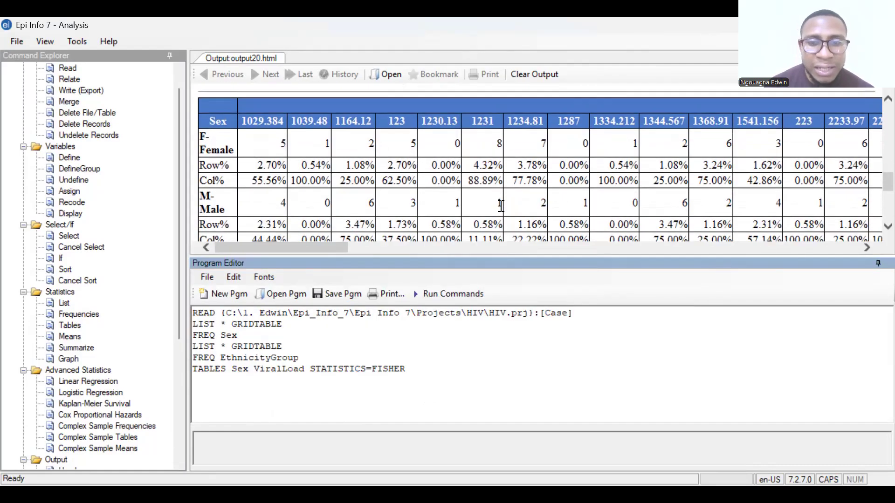
scroll(501, 206, "down", 3)
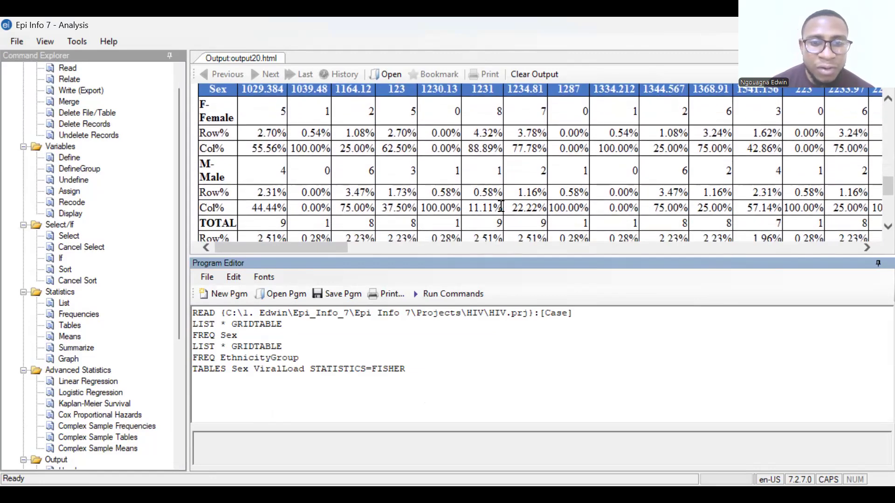
scroll(501, 206, "down", 5)
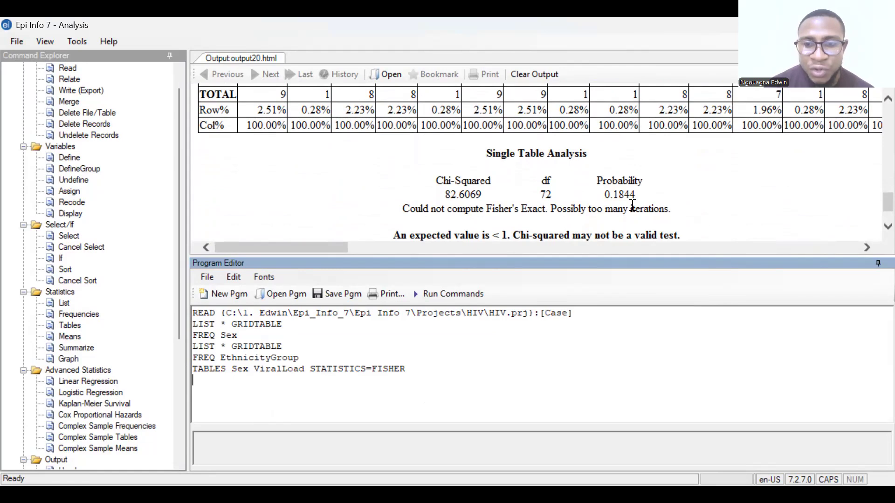
scroll(572, 213, "down", 2)
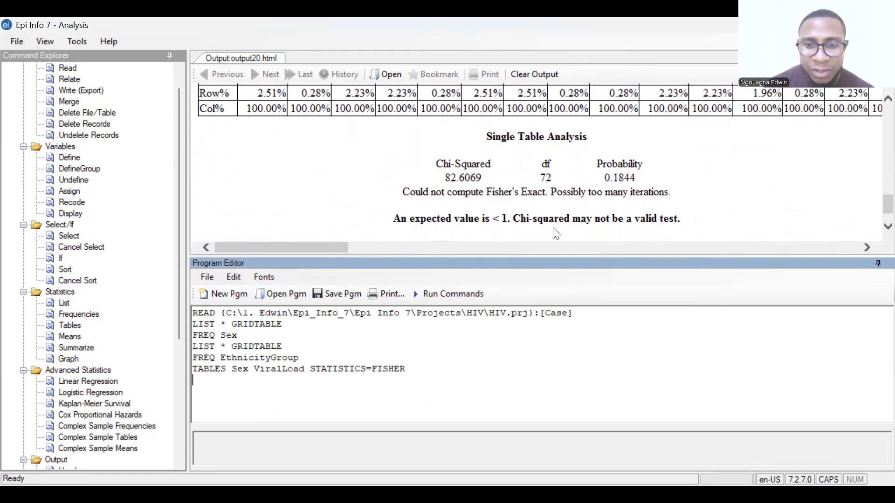
scroll(614, 210, "down", 1)
scroll(614, 209, "down", 1)
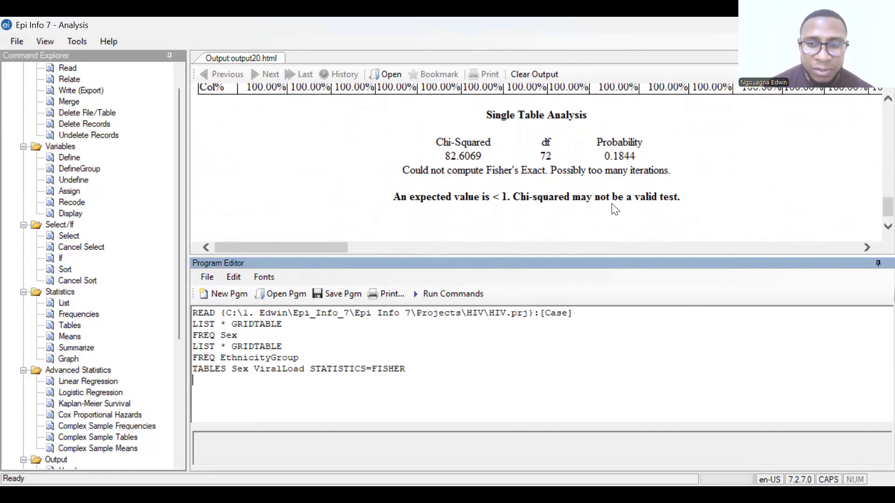
scroll(614, 210, "right", 3)
scroll(614, 210, "left", 3)
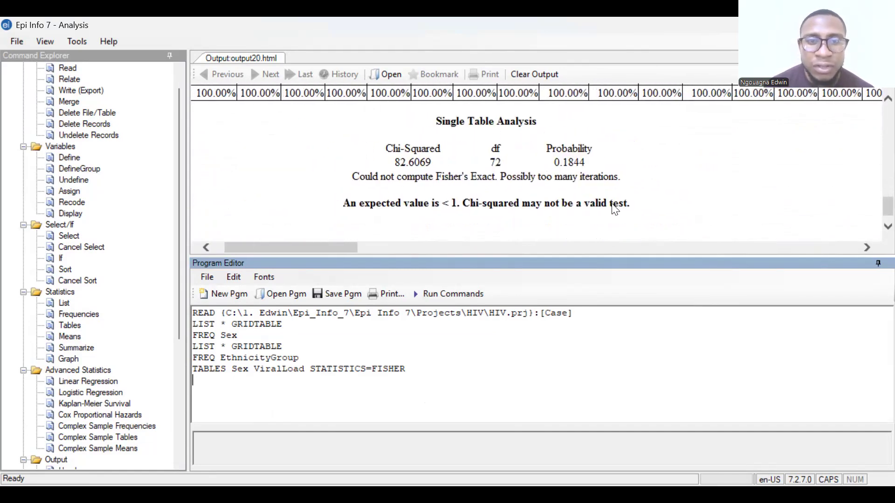
scroll(608, 191, "up", 5)
scroll(606, 189, "up", 10)
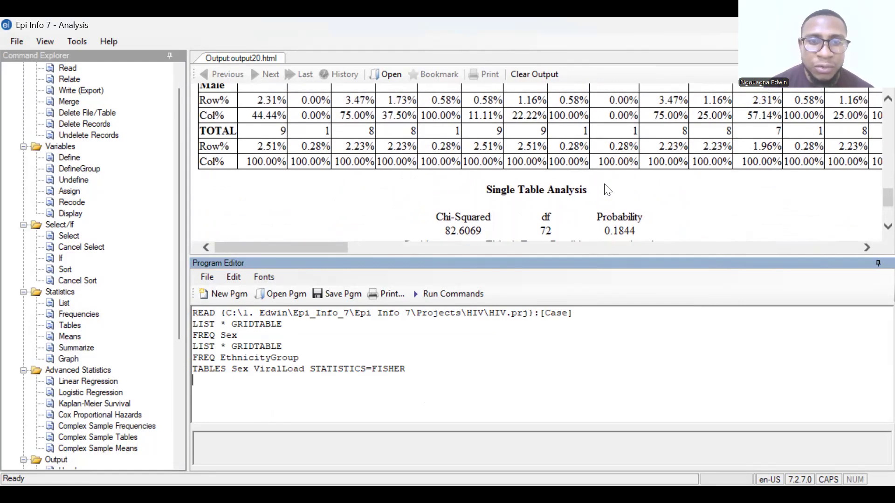
scroll(605, 185, "up", 5)
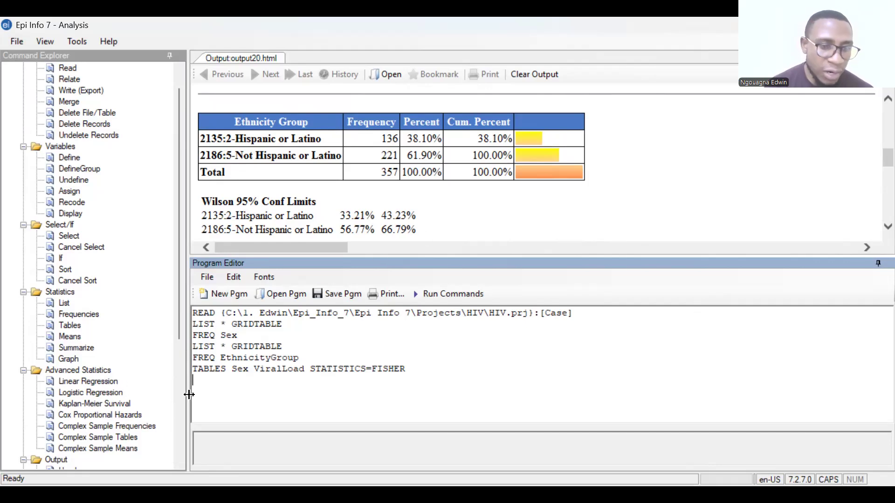
View the options of the Cox Proportional Hazards command under the advanced statistics, and close it without running
scroll(135, 413, "down", 2)
scroll(139, 419, "down", 1)
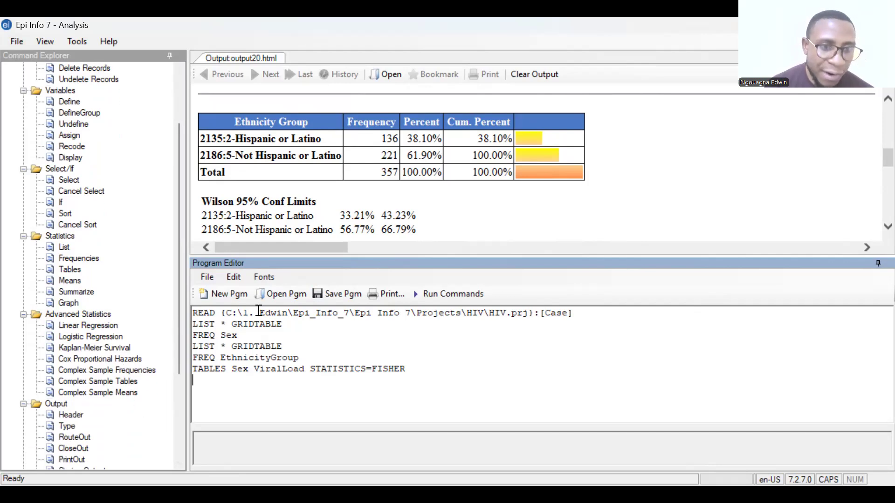
scroll(351, 198, "up", 1)
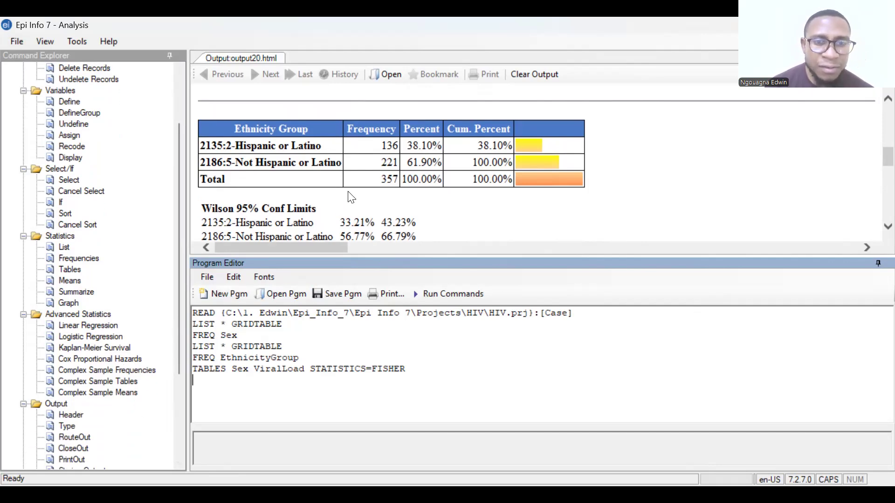
scroll(352, 198, "up", 3)
left_click(120, 358)
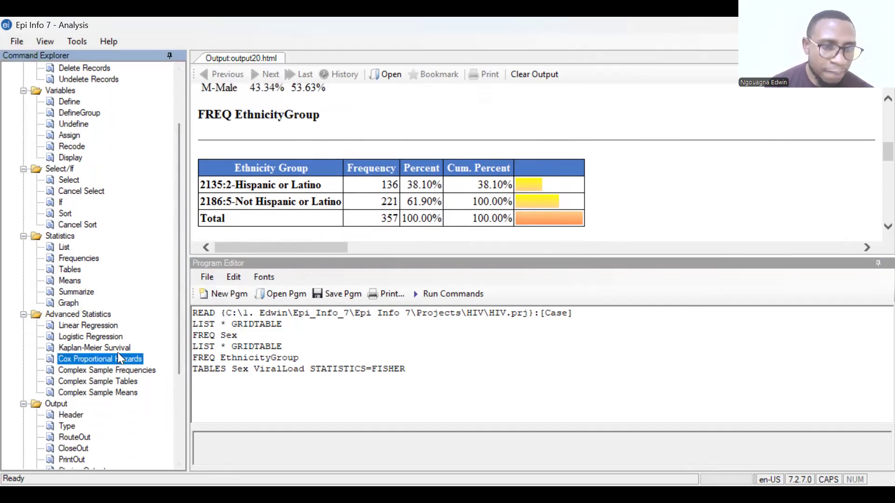
double_click(115, 358)
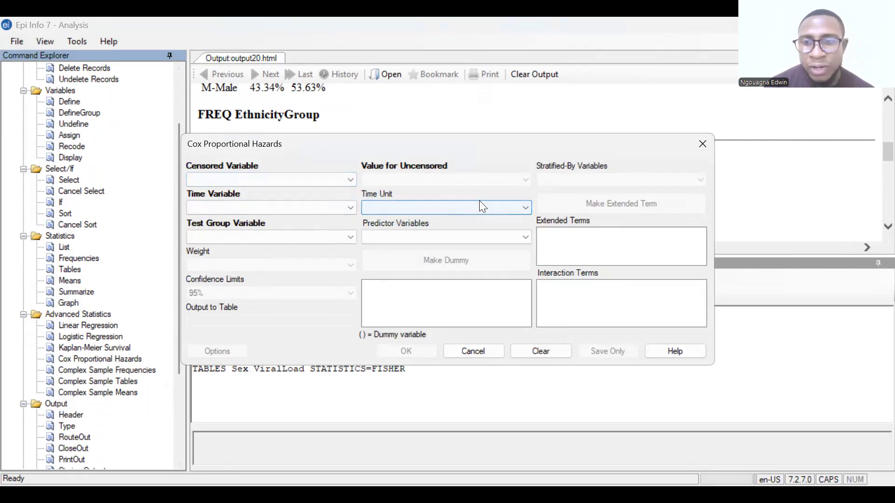
left_click(702, 143)
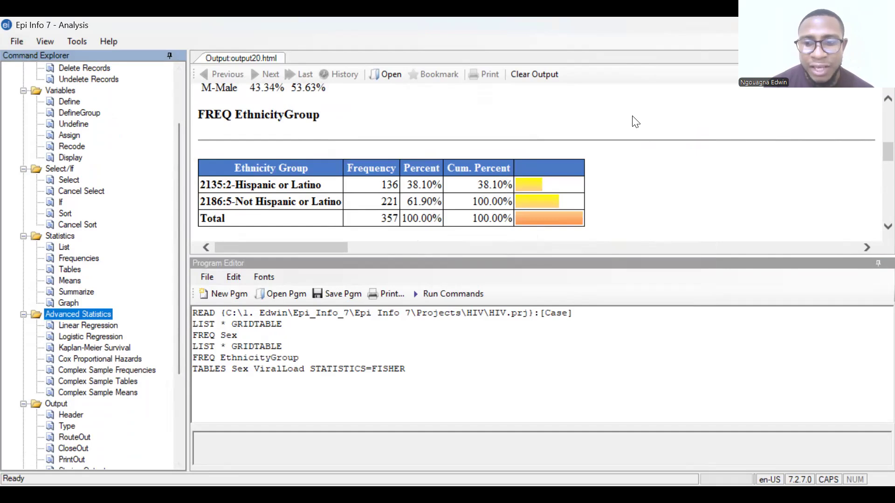